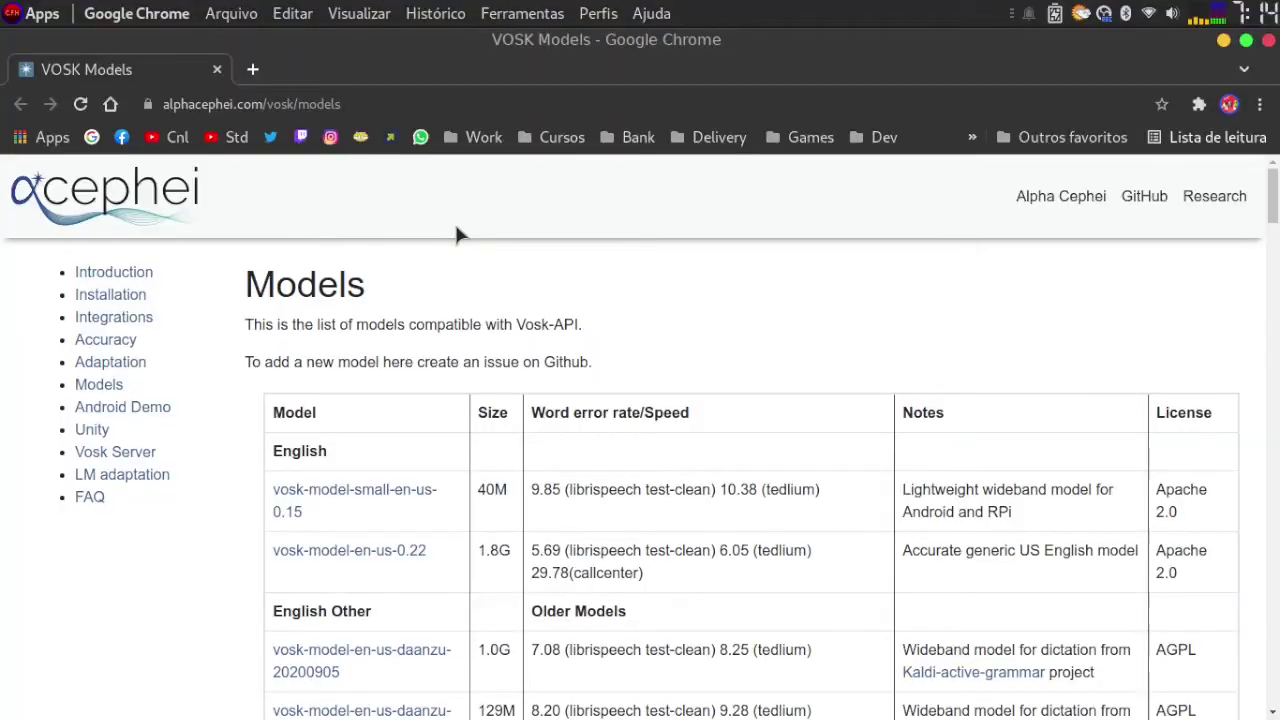
Look through the list of VOSK speech models by language, down to the Spanish and Portuguese/Brazilian Portuguese entries
scroll(456, 225, "down", 2)
scroll(484, 296, "up", 1)
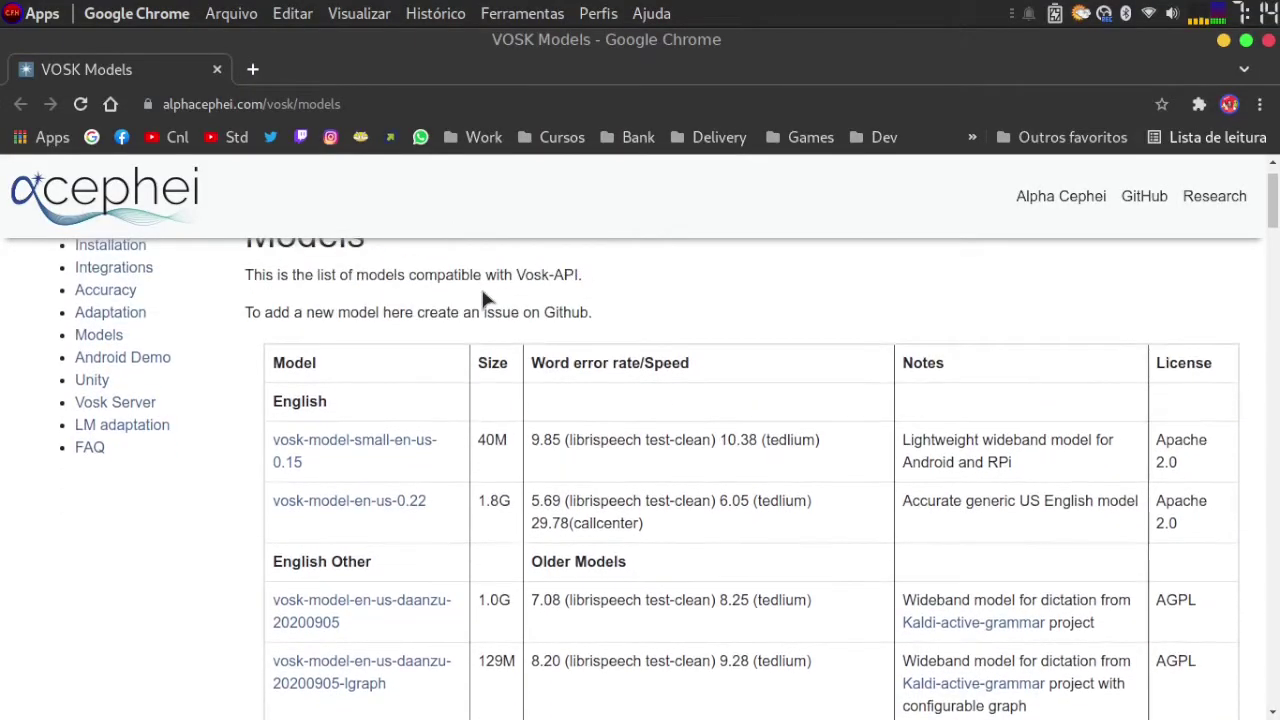
scroll(486, 294, "down", 3)
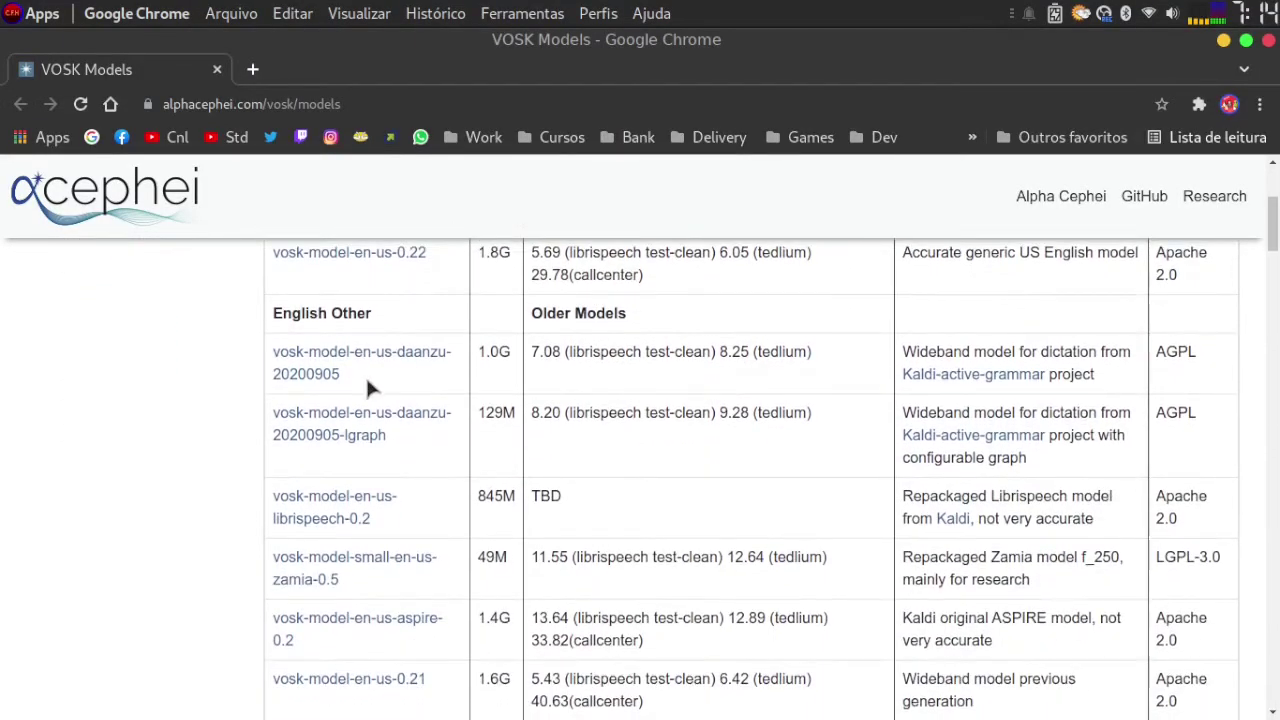
scroll(367, 390, "down", 1)
scroll(365, 478, "up", 2)
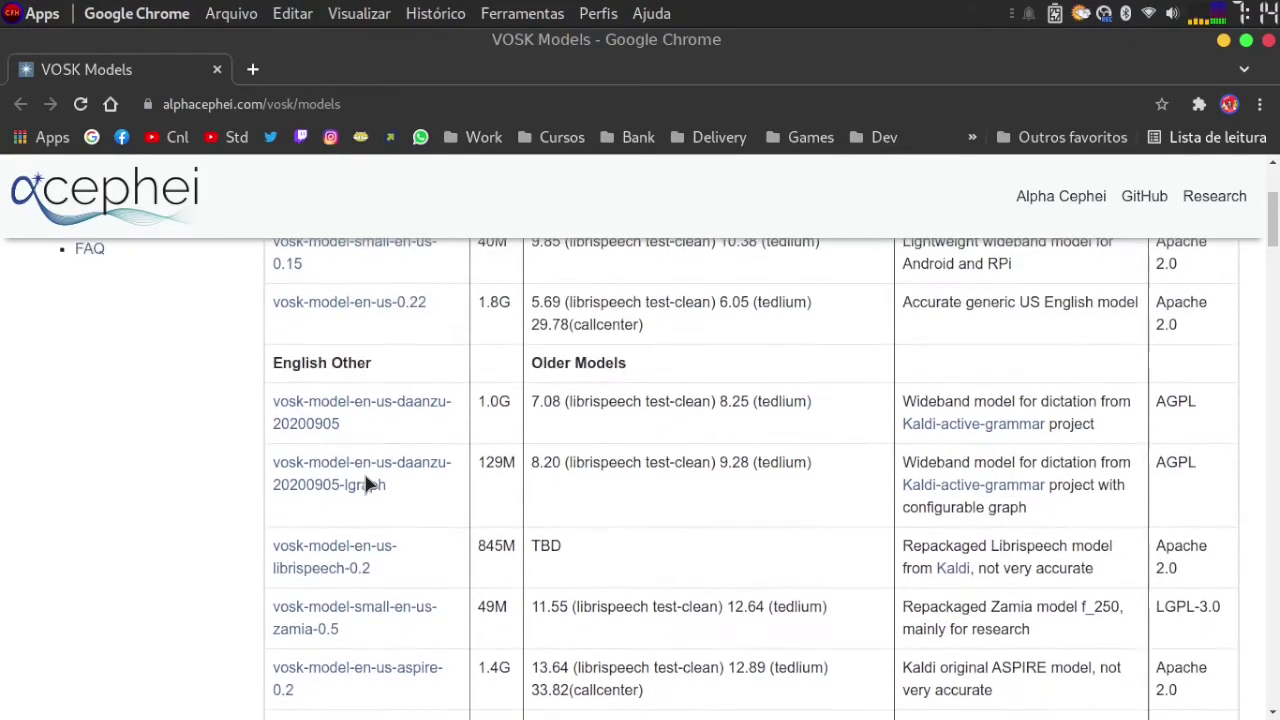
scroll(365, 484, "up", 2)
scroll(357, 411, "down", 7)
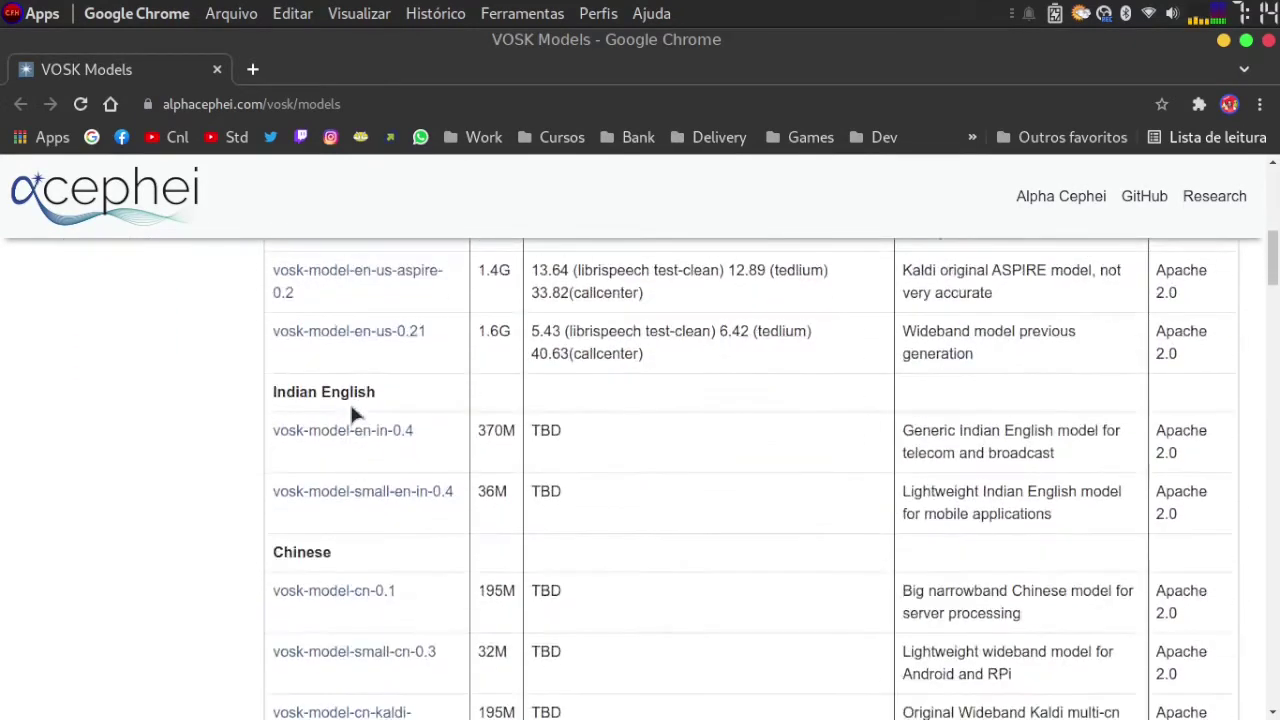
scroll(352, 414, "down", 5)
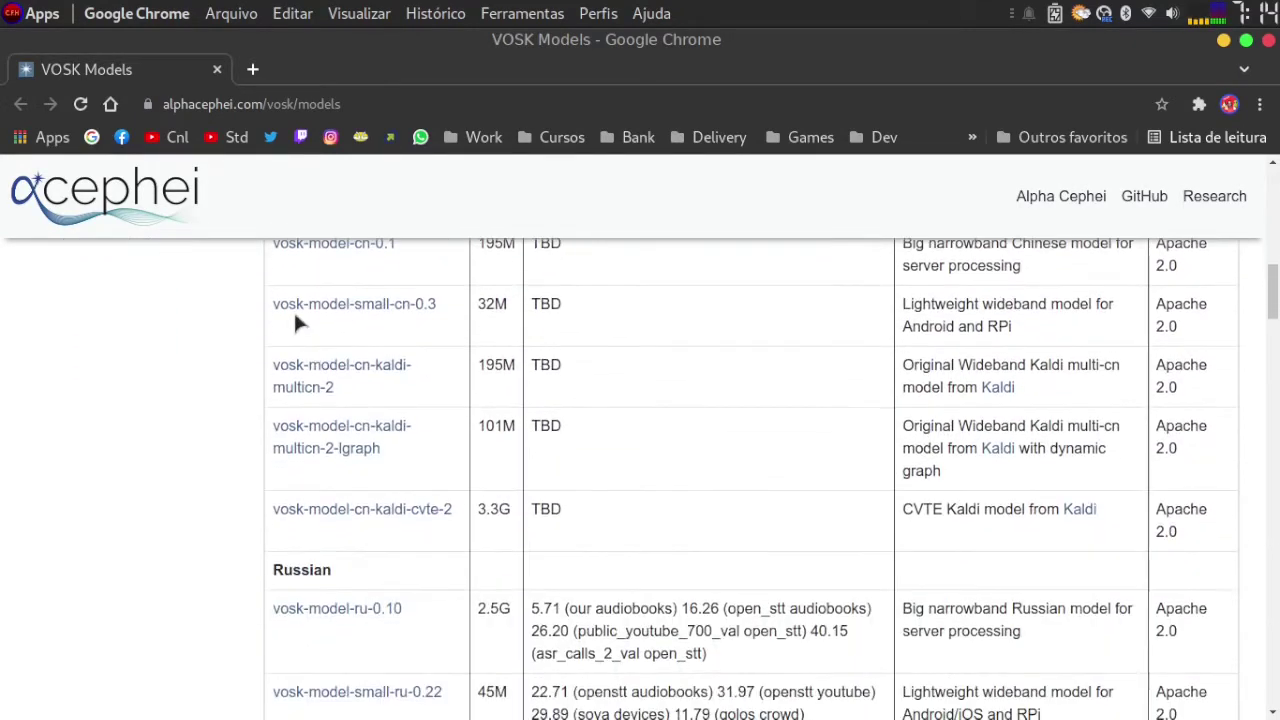
scroll(298, 330, "down", 1)
scroll(309, 346, "up", 5)
scroll(311, 347, "down", 3)
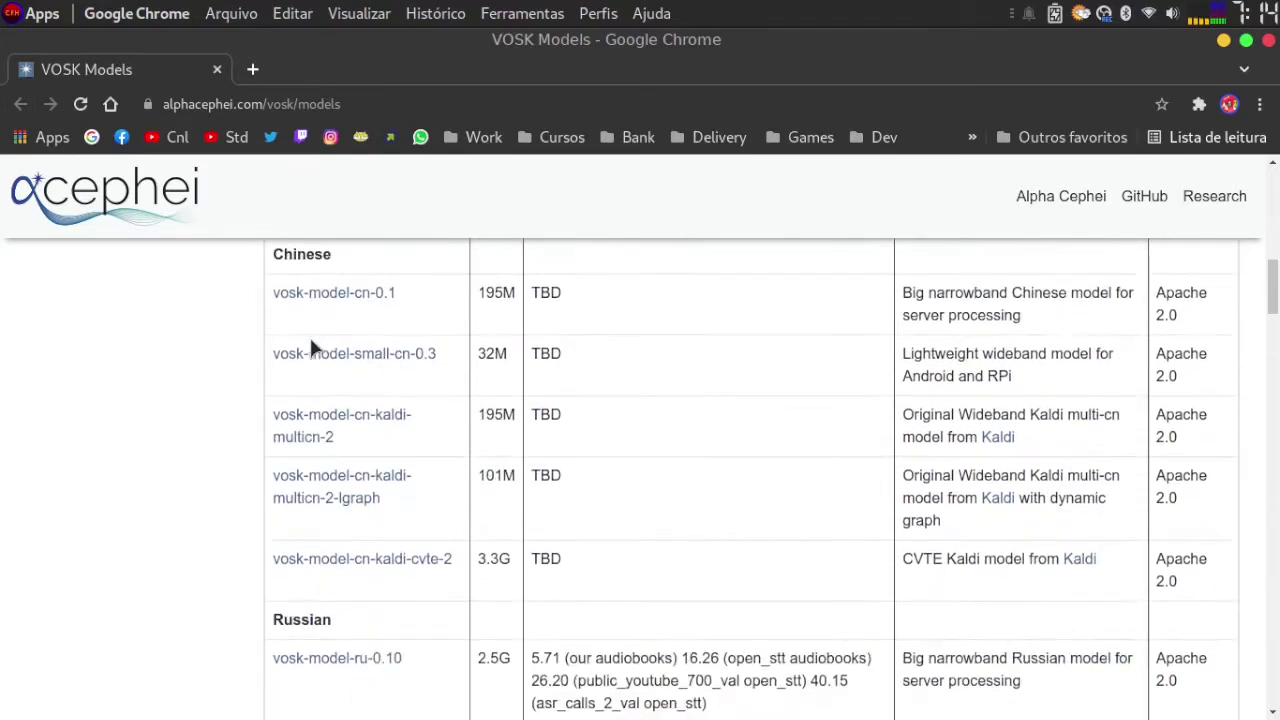
scroll(310, 343, "down", 9)
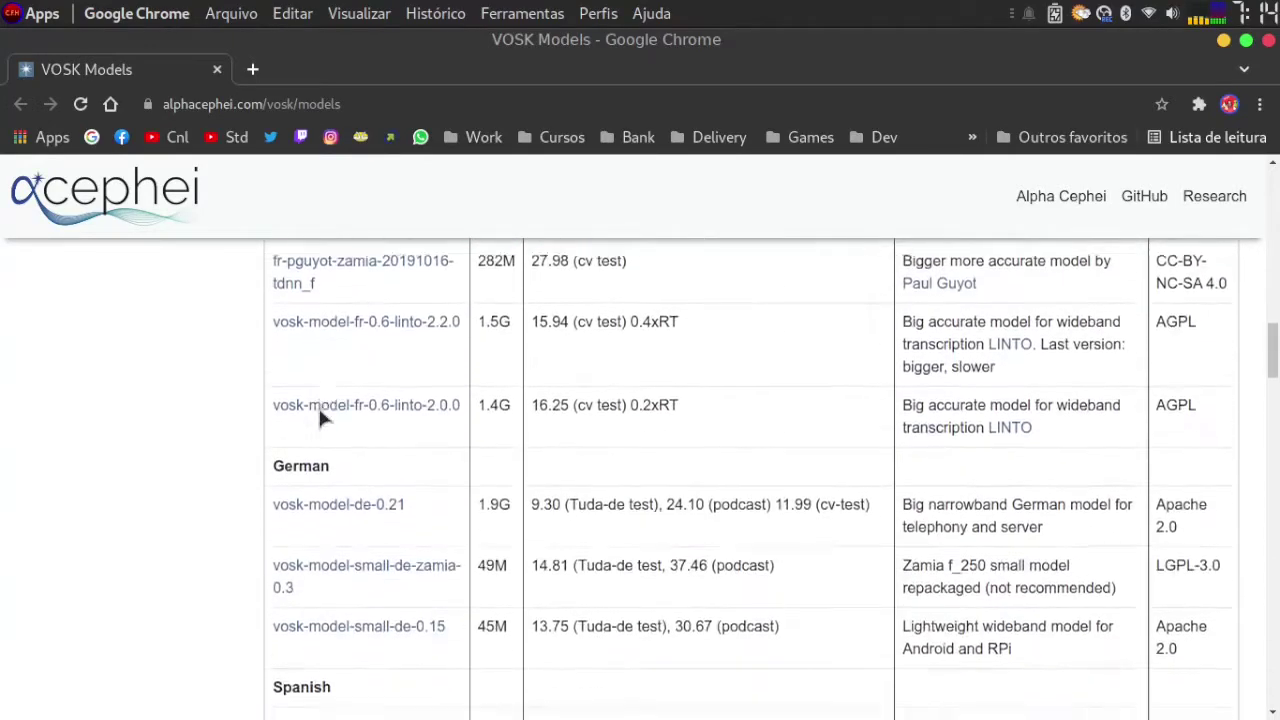
scroll(318, 405, "down", 7)
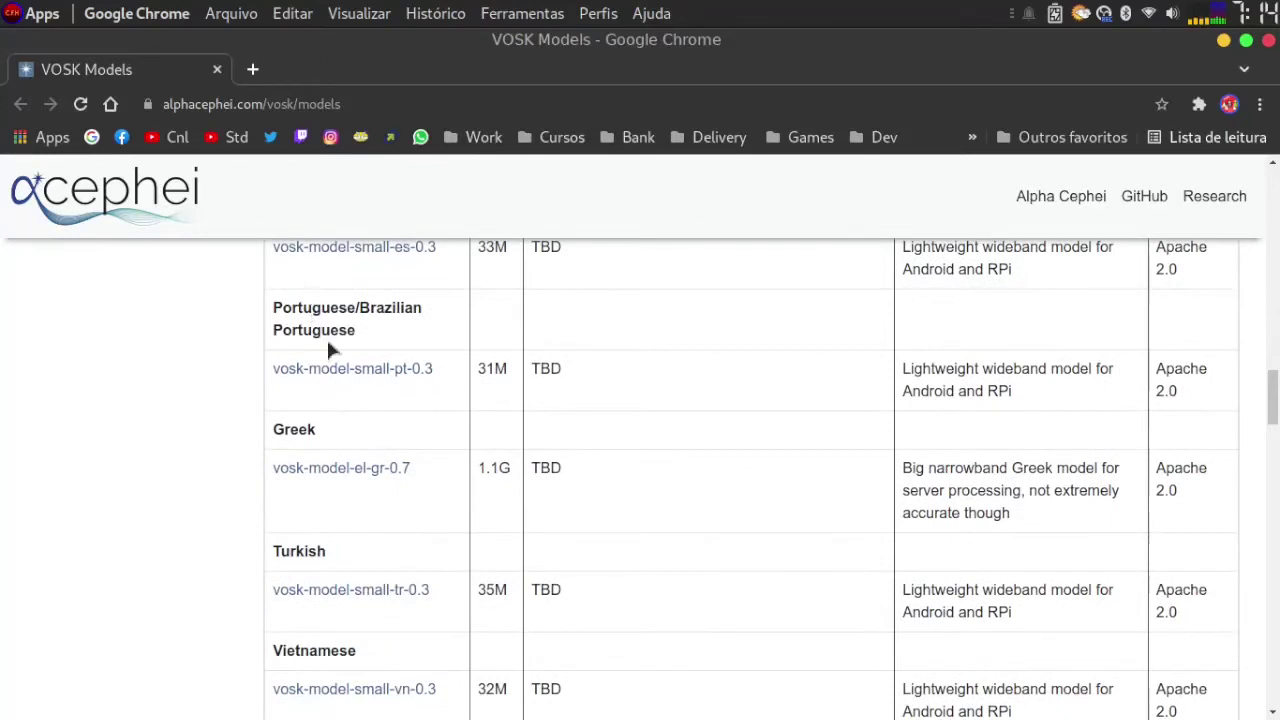
scroll(335, 320, "up", 2)
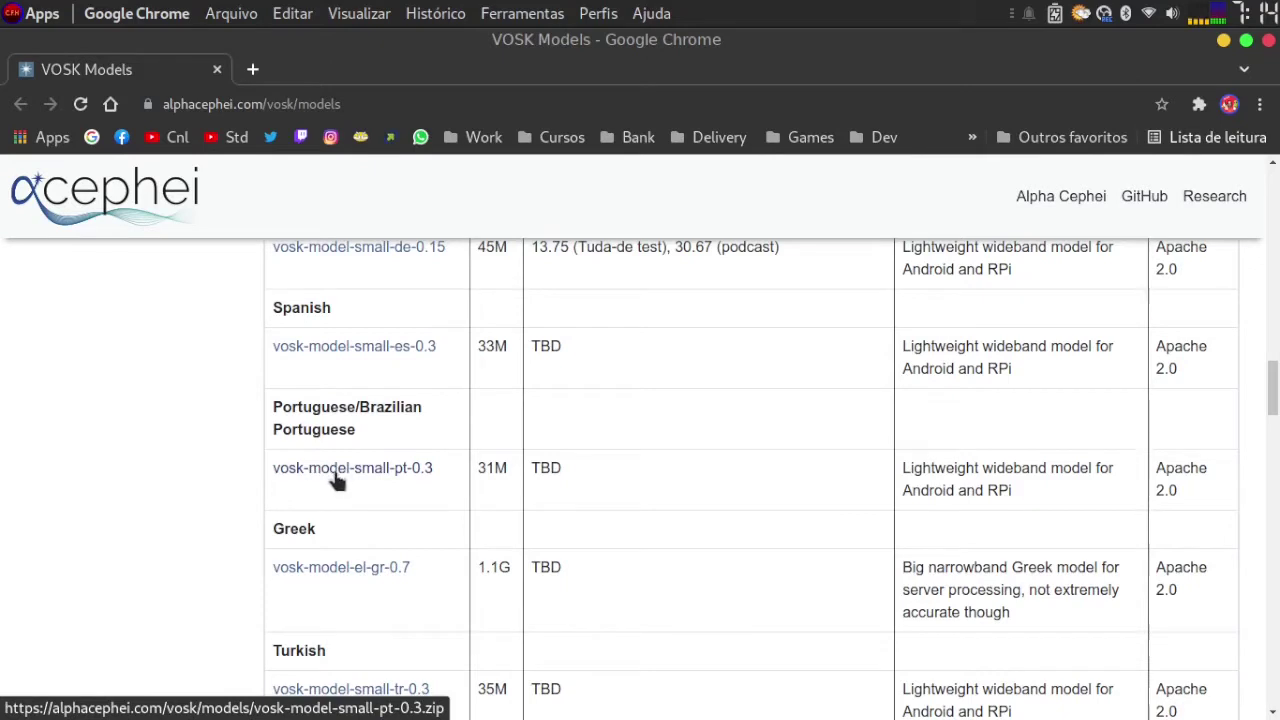
Download the Spanish model vosk-model-small-es-0.3.zip into the Fontes folder inside Downloads and close the browser window
left_click(337, 357)
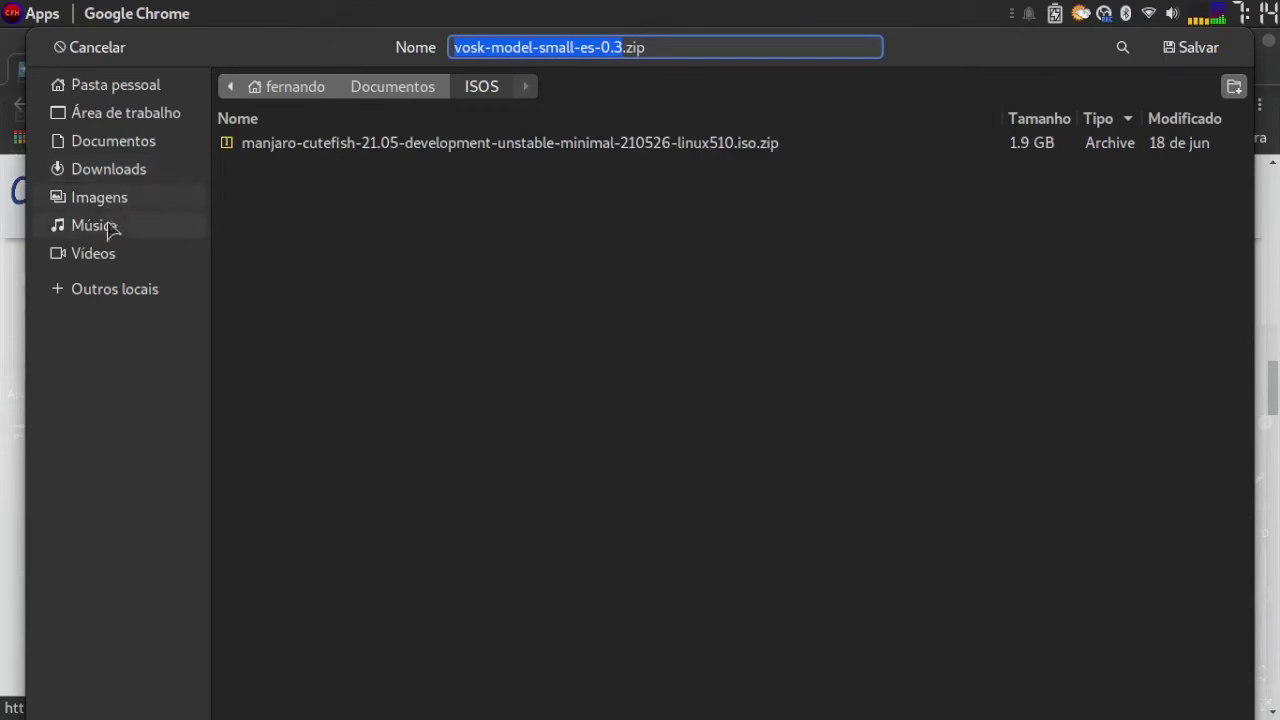
left_click(103, 180)
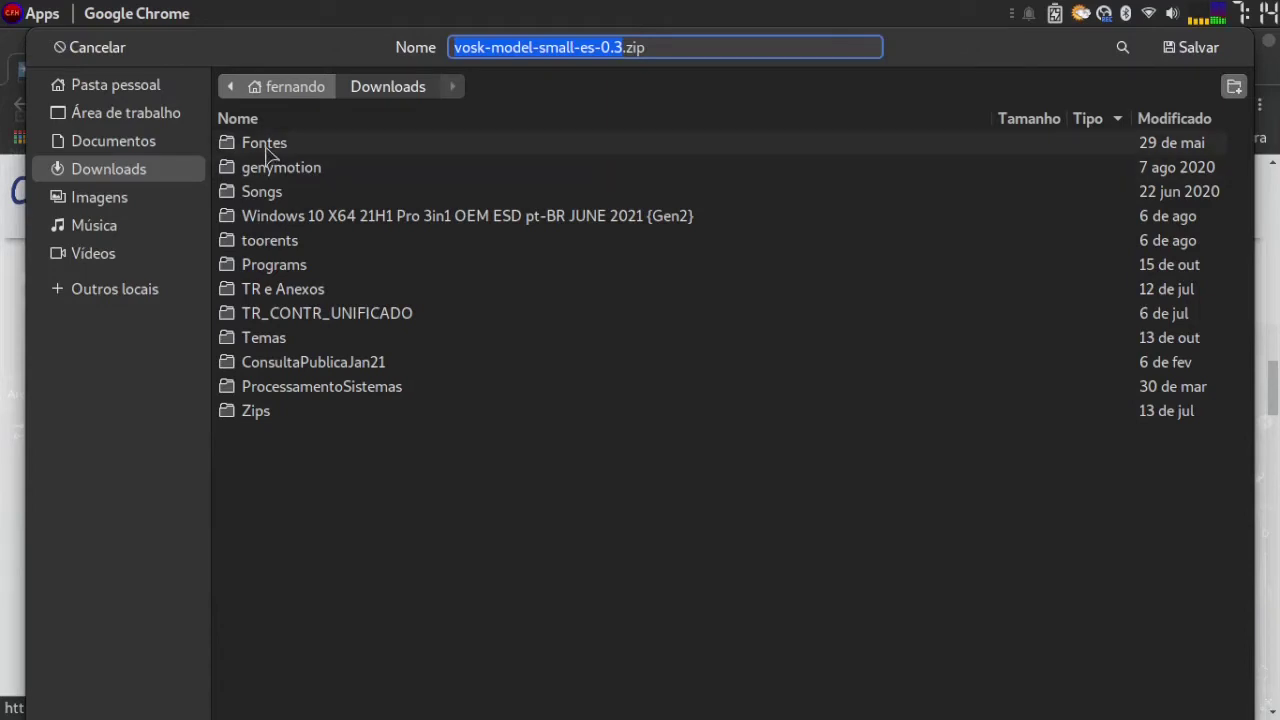
double_click(264, 146)
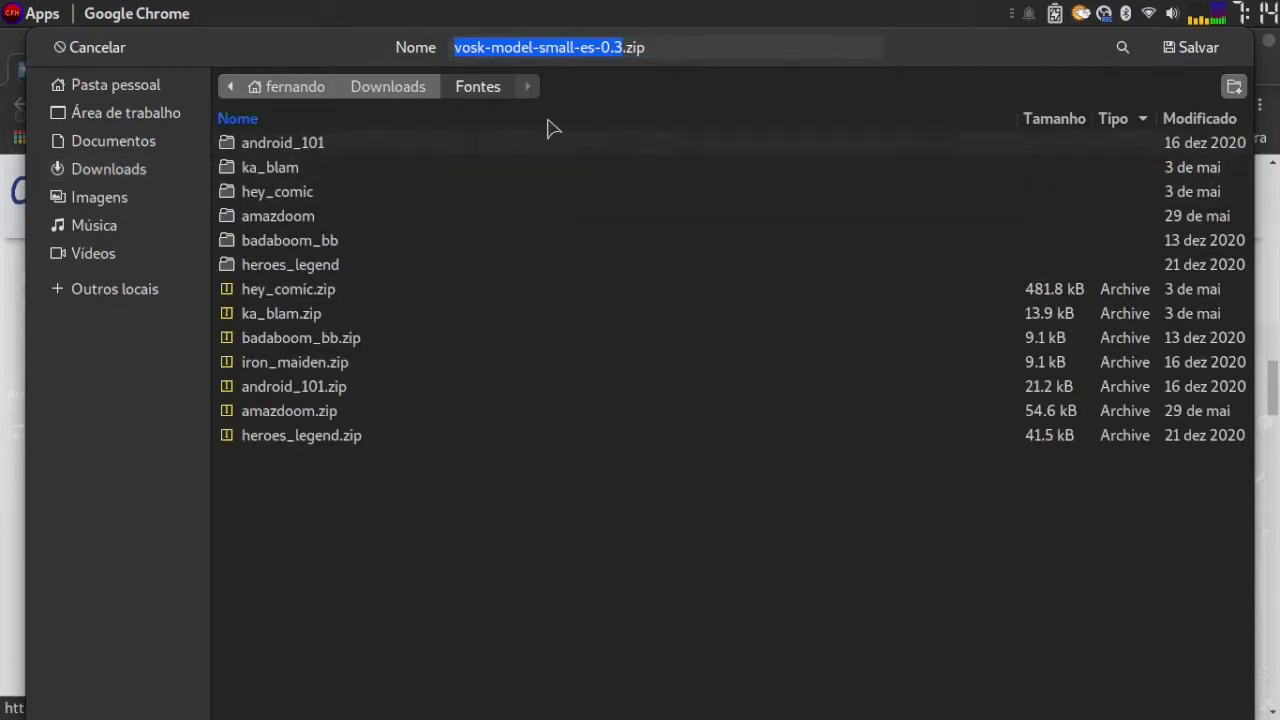
left_click(1210, 52)
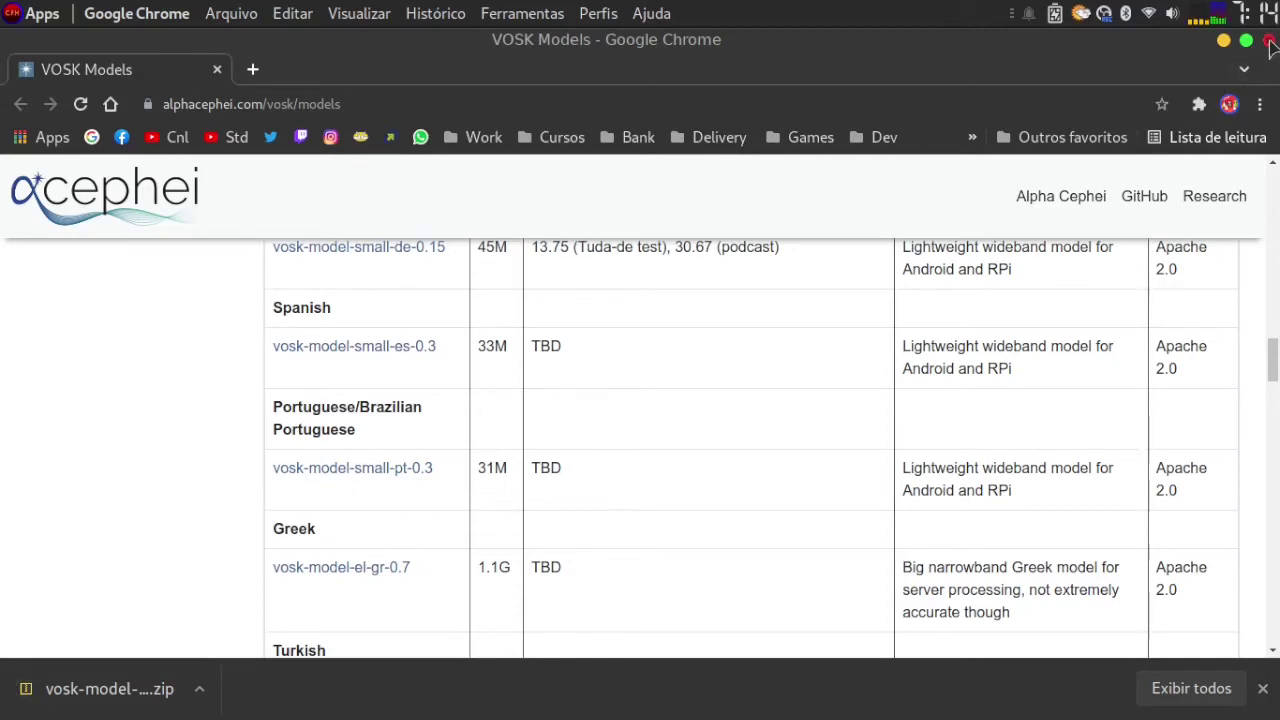
left_click(1269, 41)
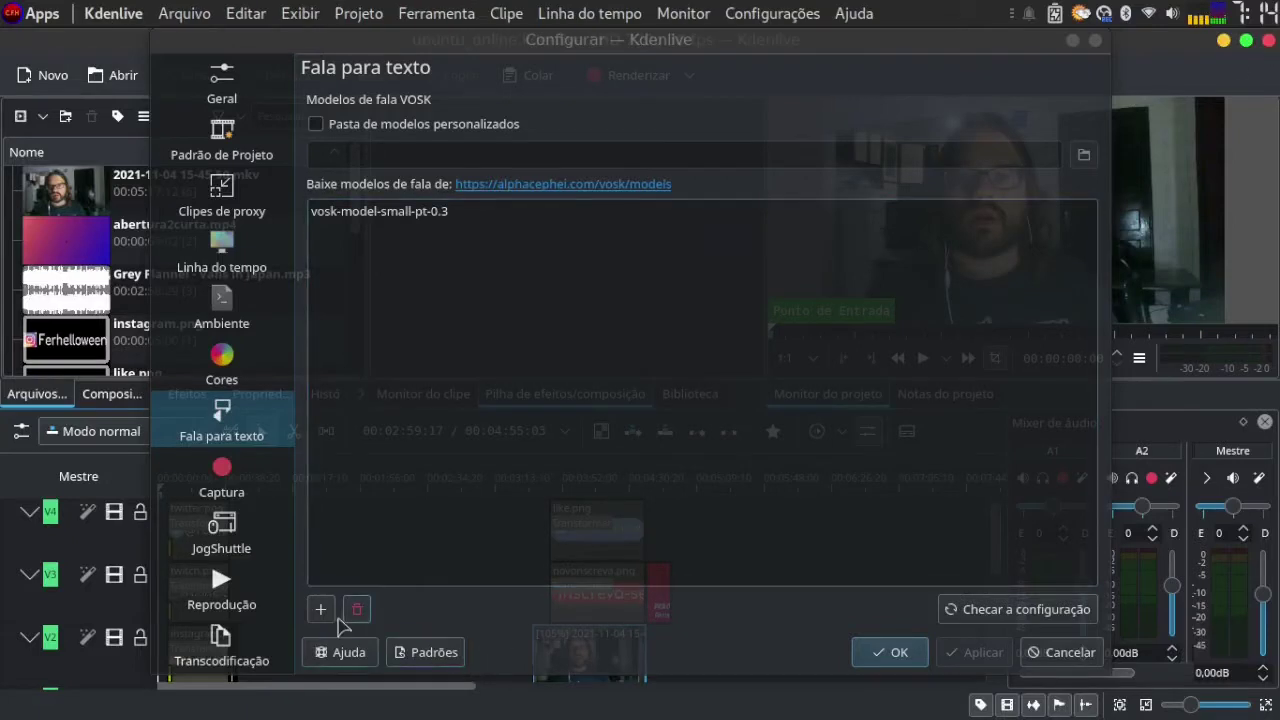
Install vosk-model-small-es-0.3.zip as a new speech dictionary in Kdenlive's speech-to-text settings
left_click(321, 610)
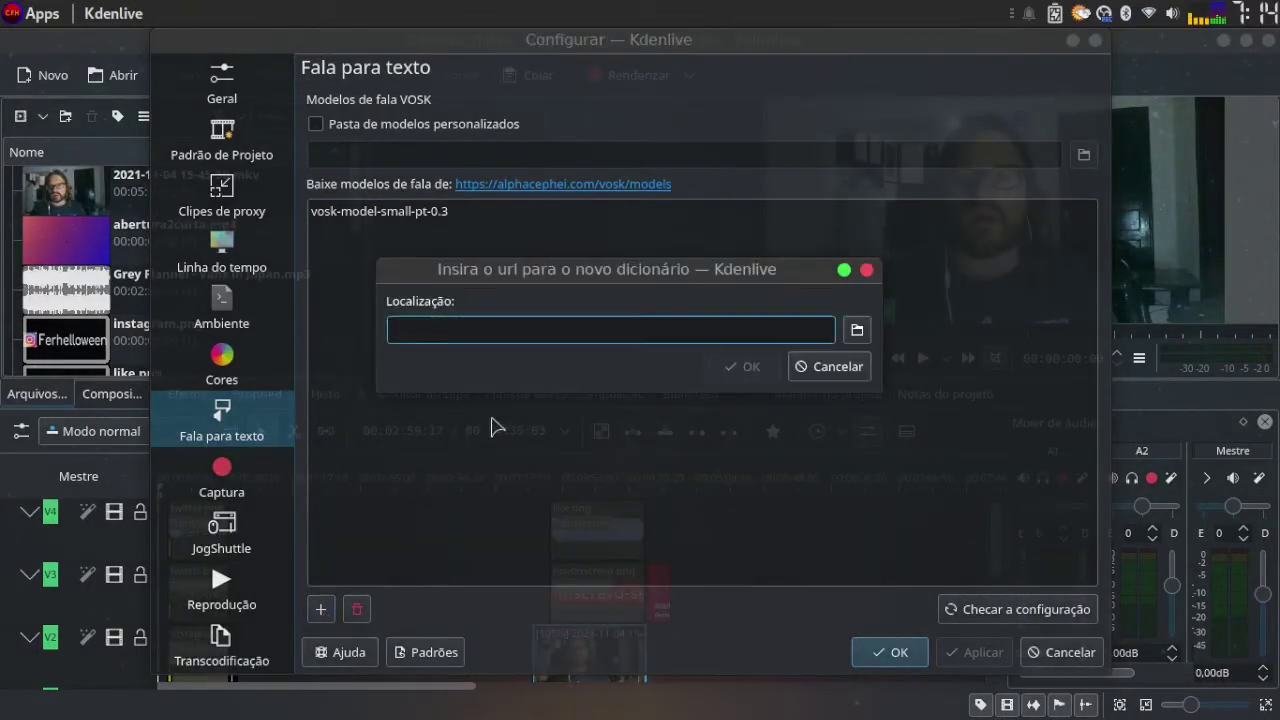
left_click(857, 331)
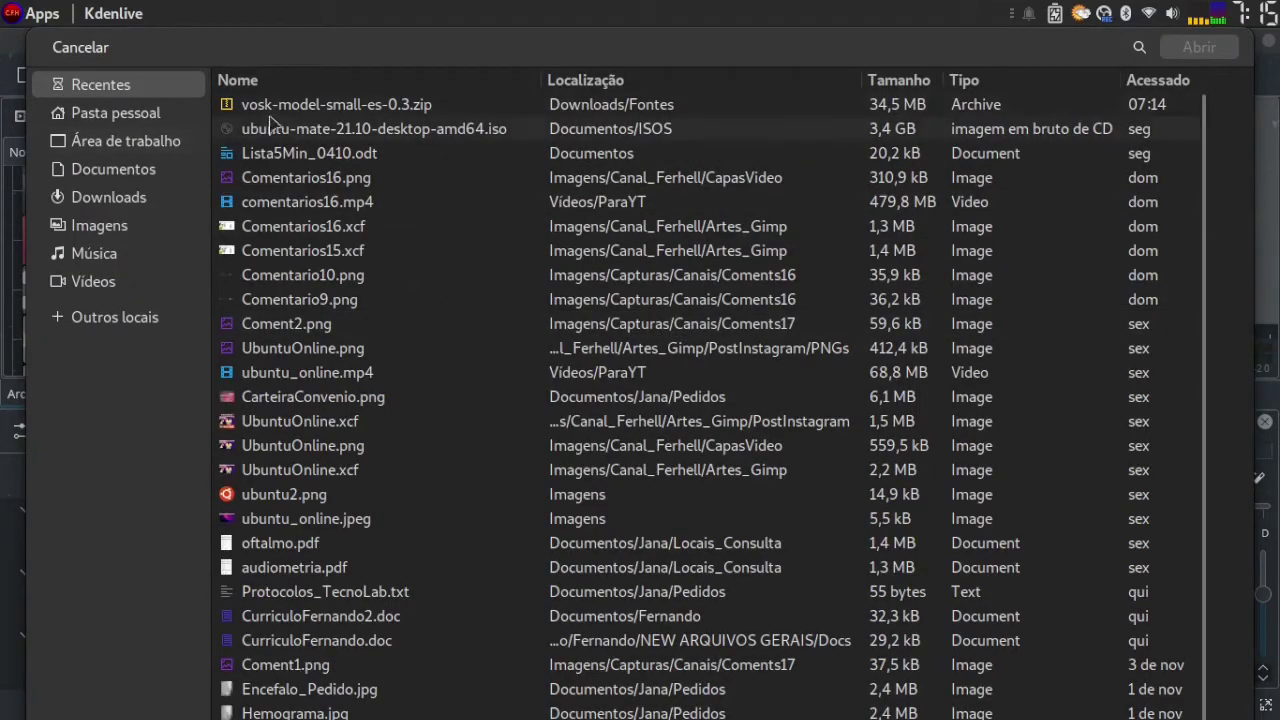
left_click(290, 110)
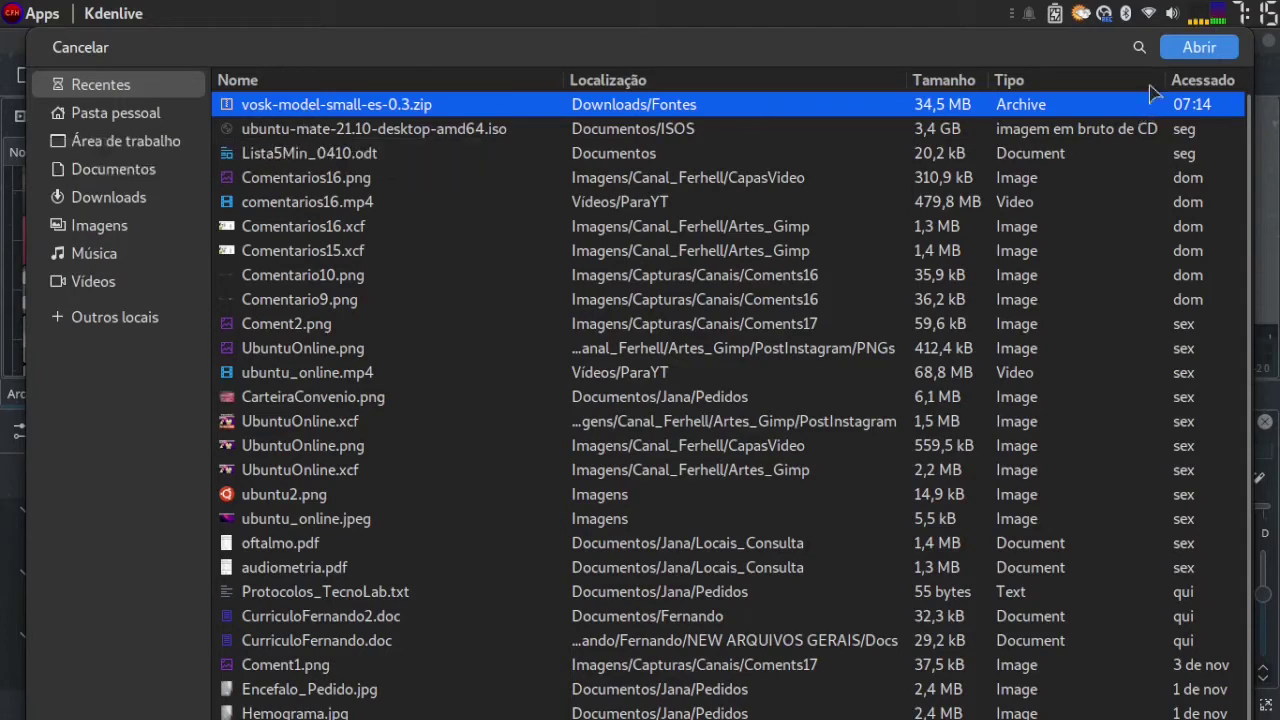
left_click(1210, 48)
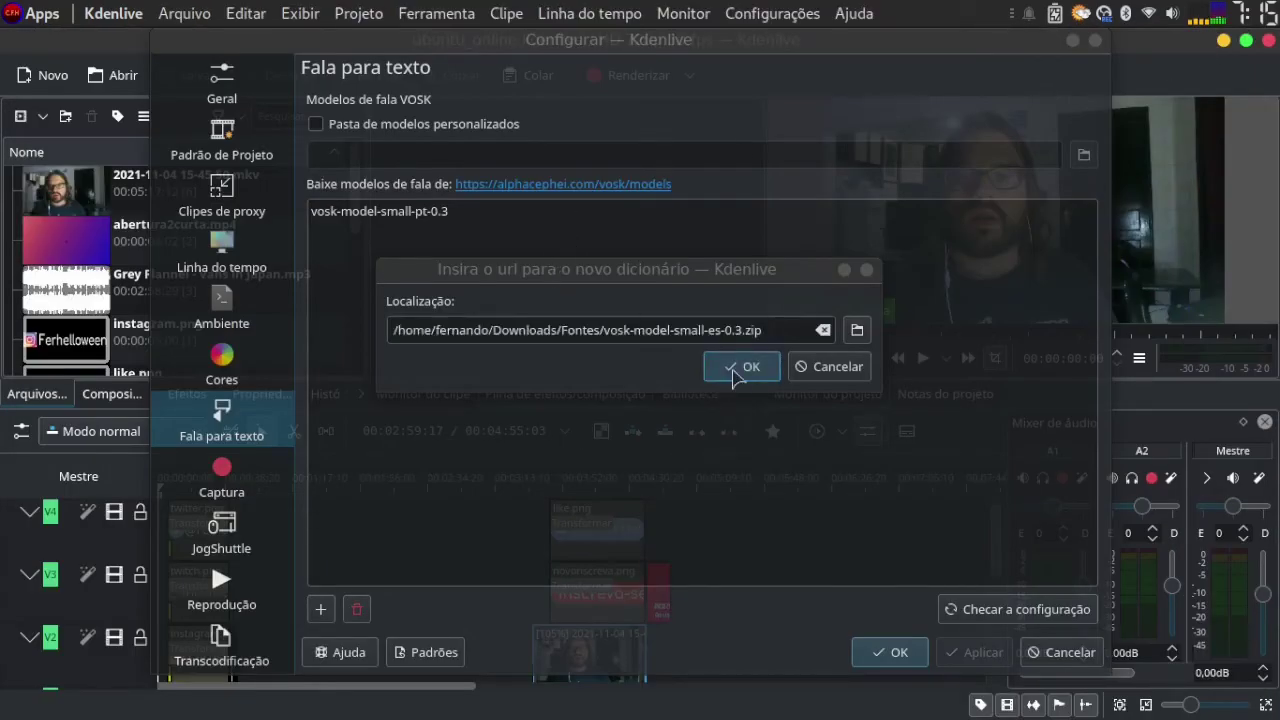
left_click(745, 367)
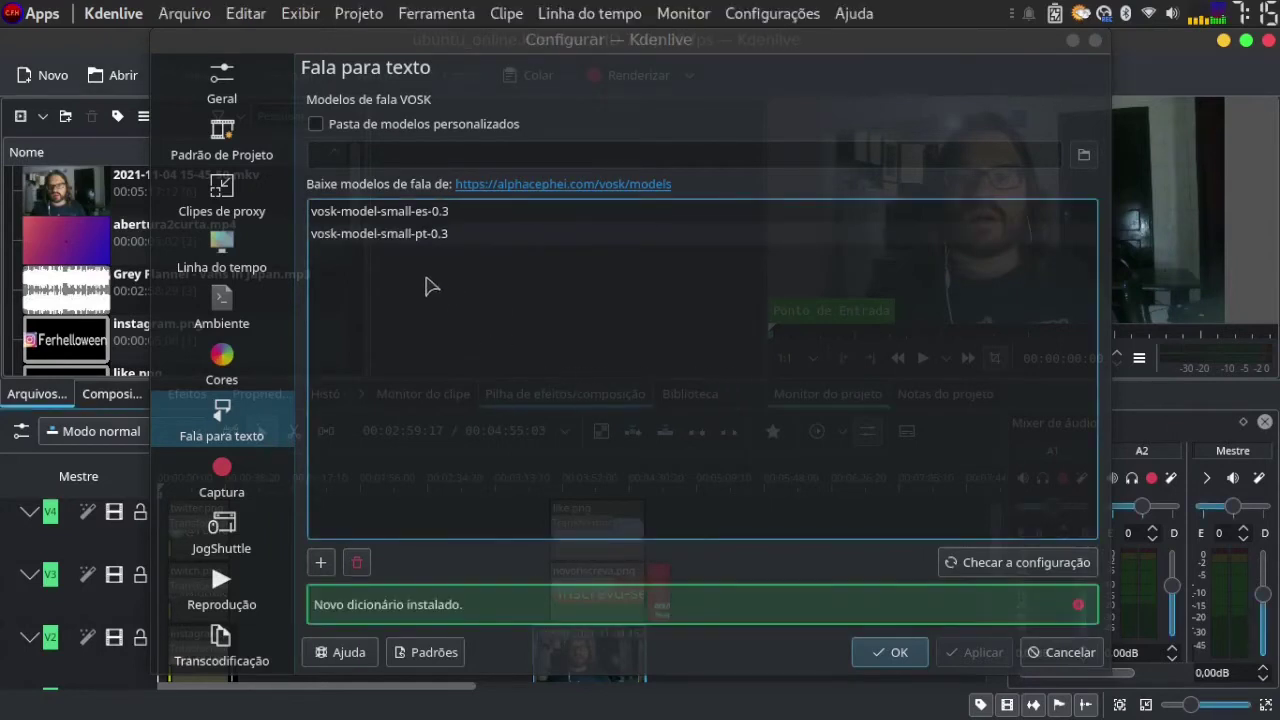
Delete the vosk-model-small-es-0.3 speech model from the list of installed models
left_click(395, 222)
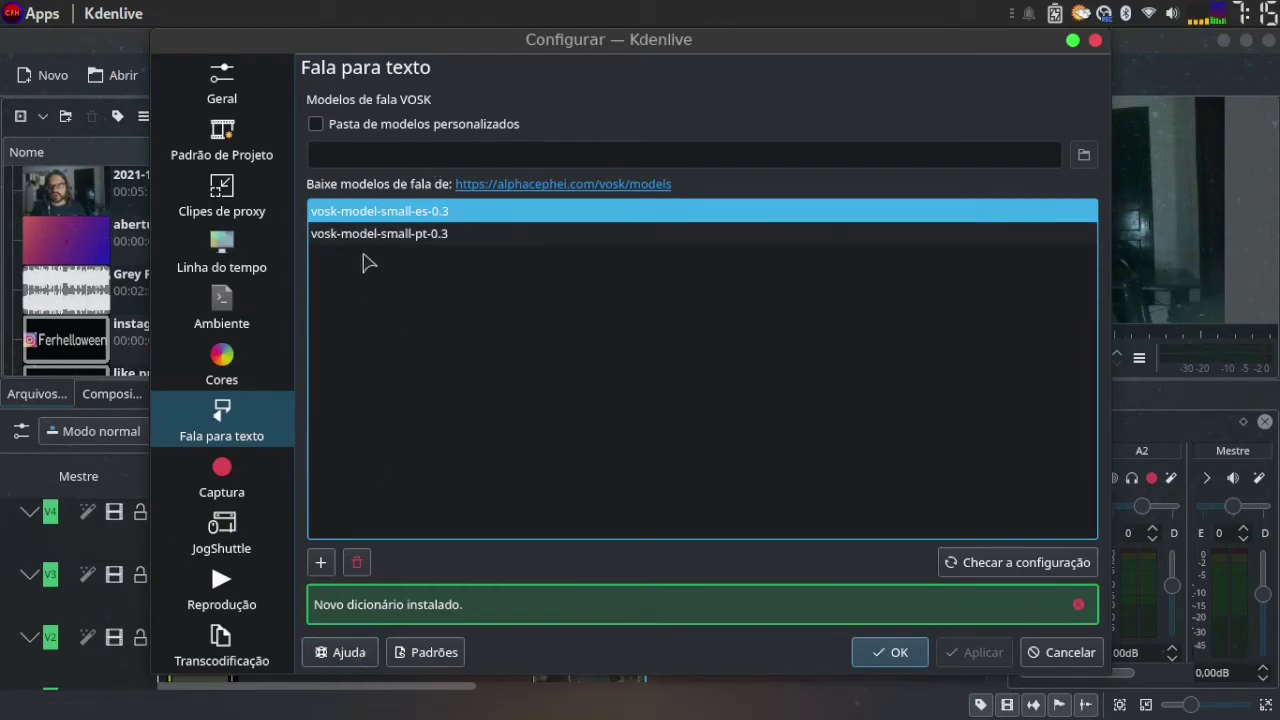
left_click(370, 238)
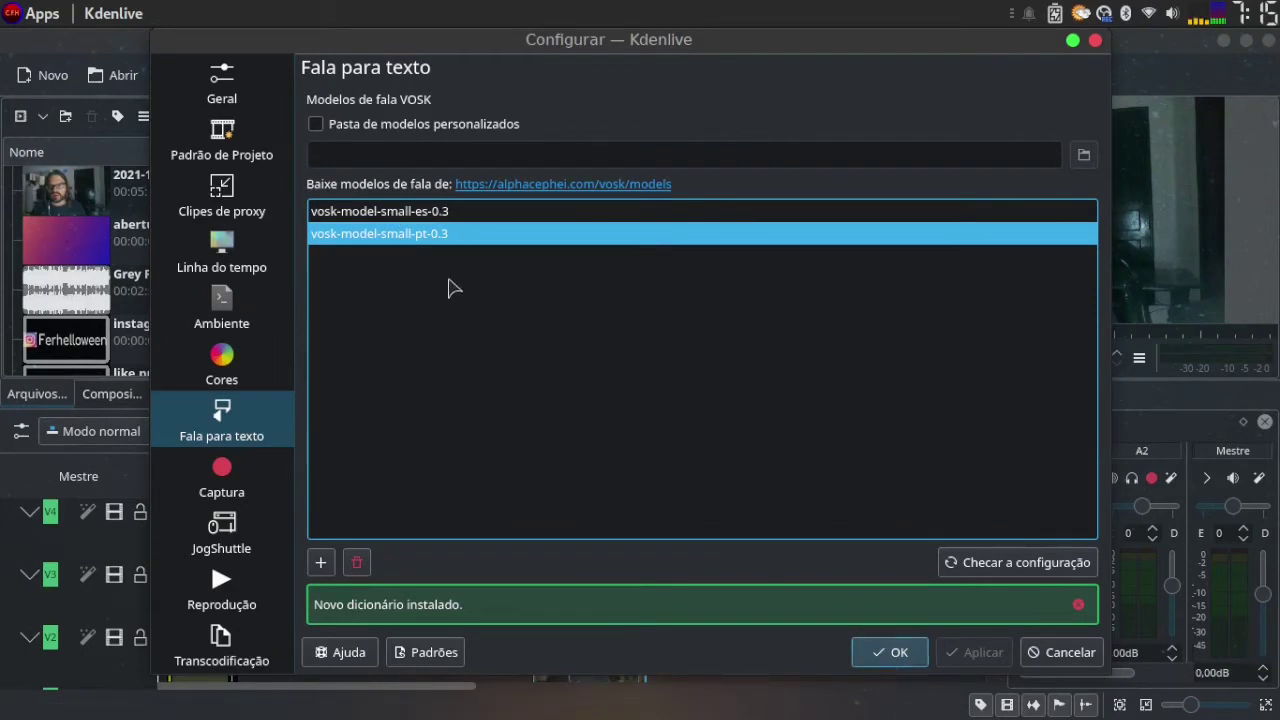
left_click(386, 213)
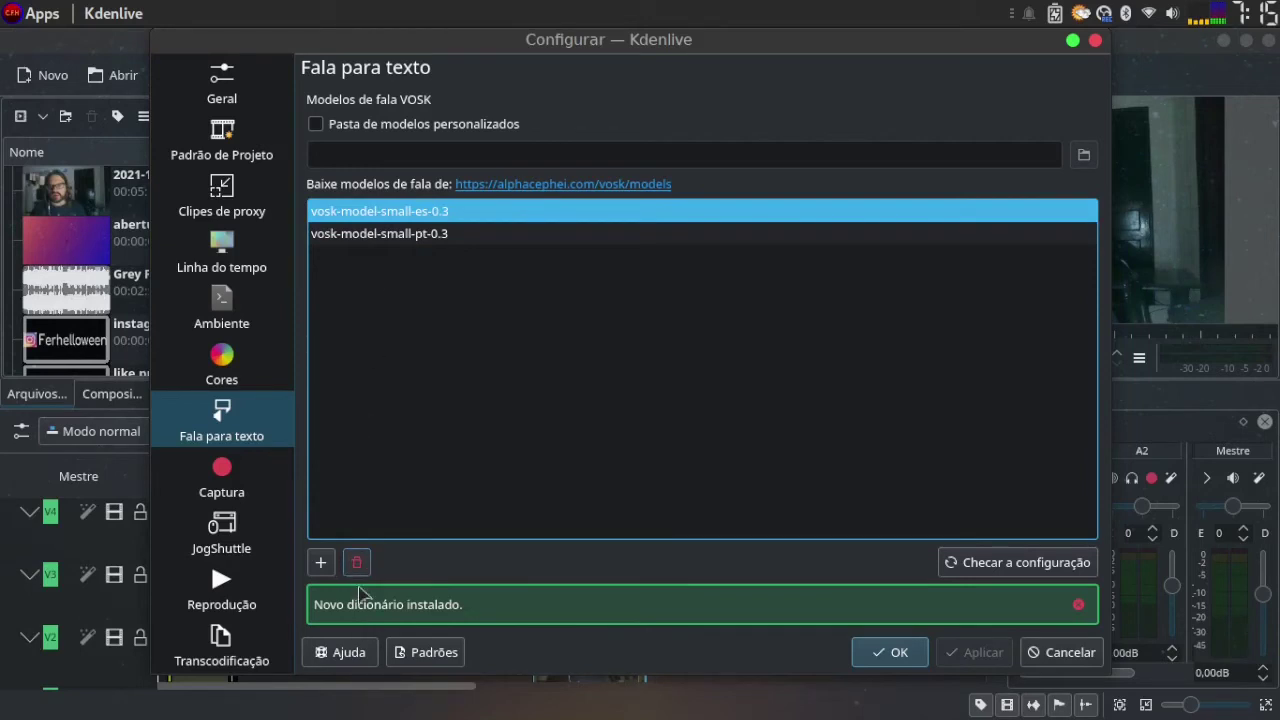
left_click(358, 565)
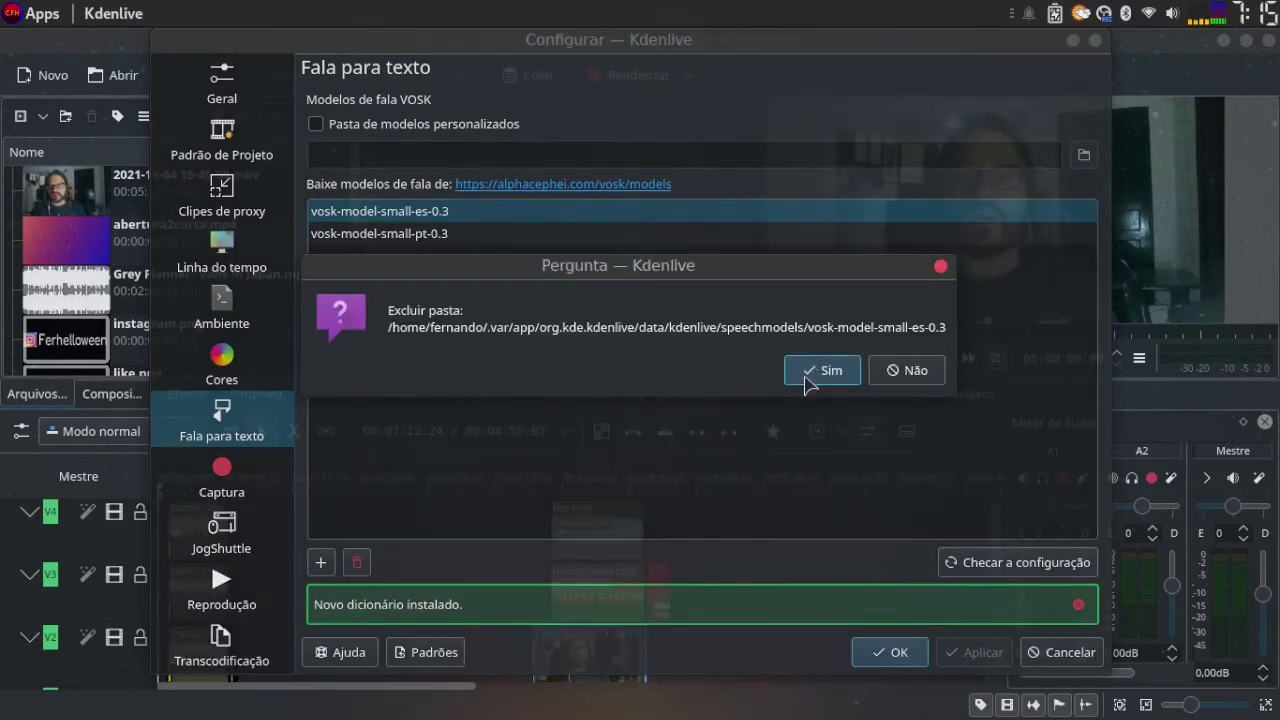
left_click(810, 368)
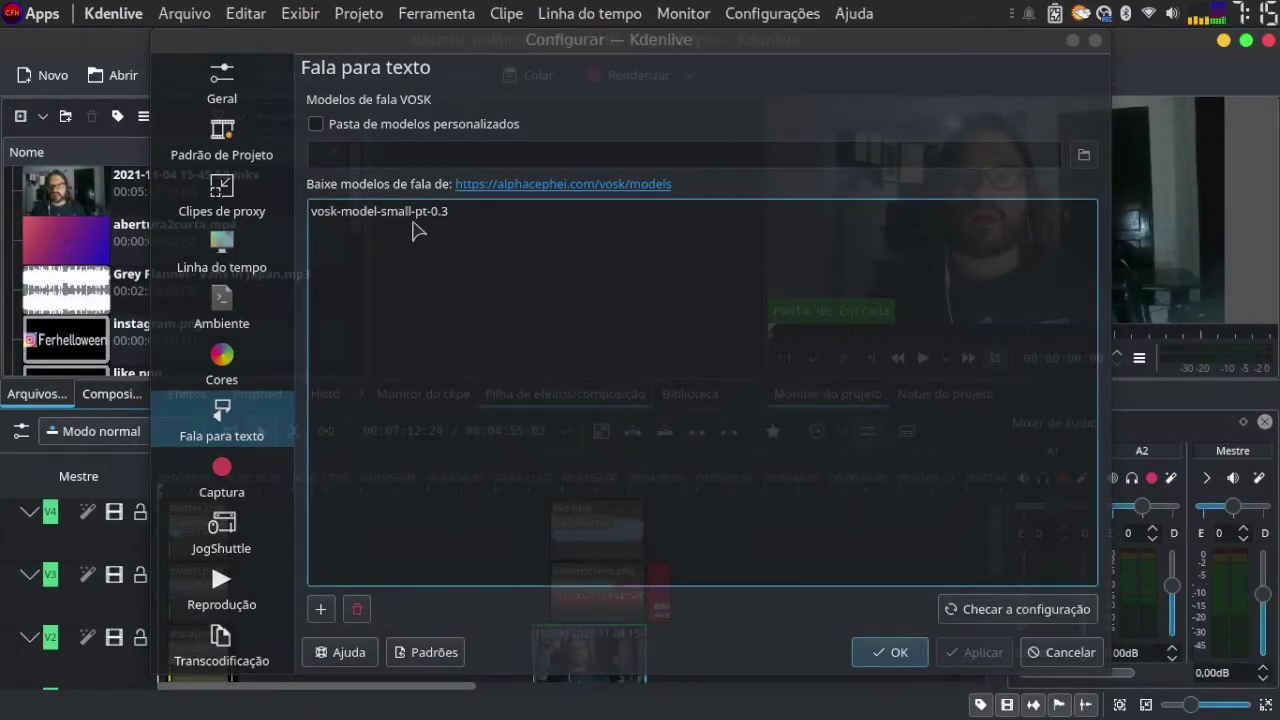
Select the vosk-model-small-pt-0.3 speech model and accept the configuration
left_click(408, 215)
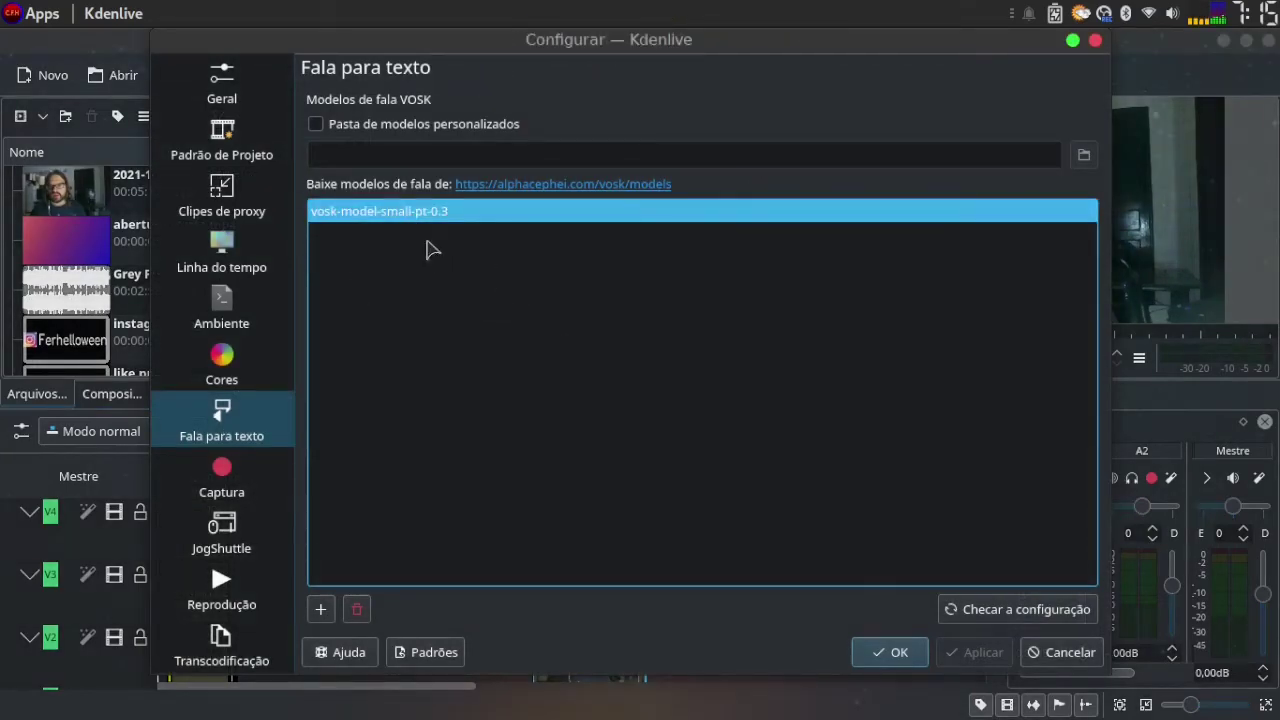
left_click(876, 645)
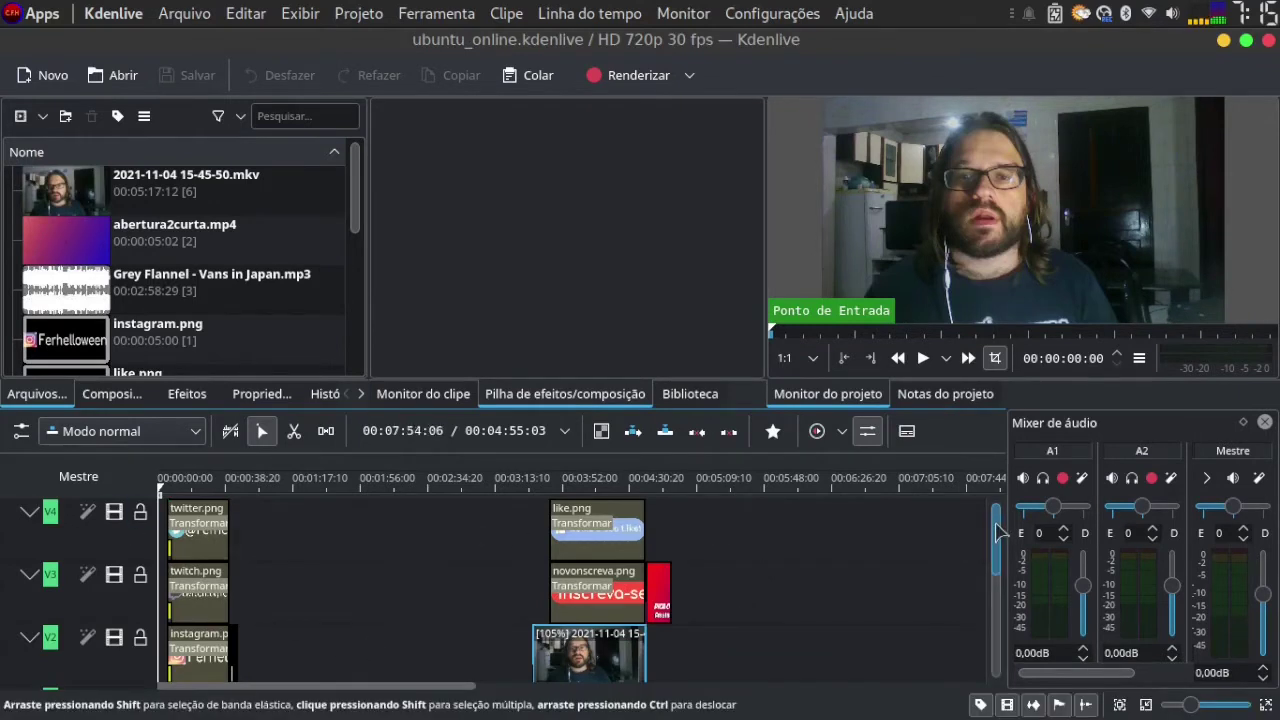
Show the Legendas panel in the workspace and the subtitle track in the timeline
left_click(175, 17)
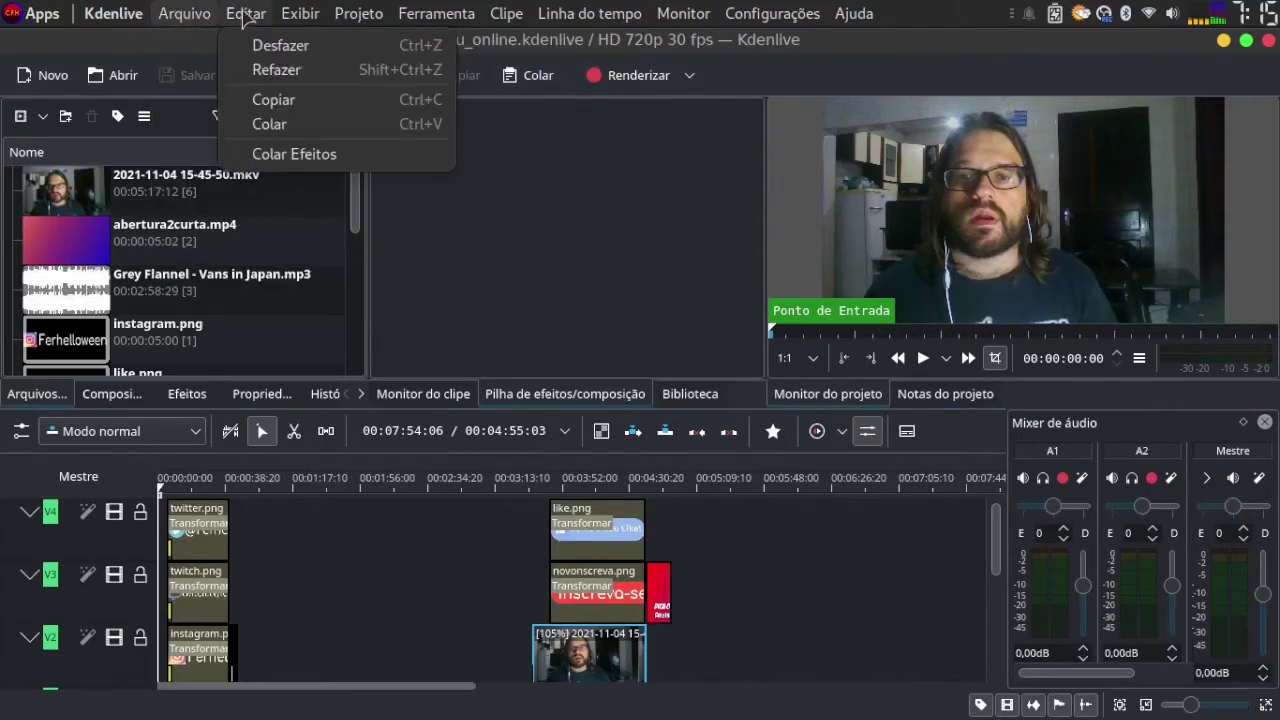
mouse_move(313, 18)
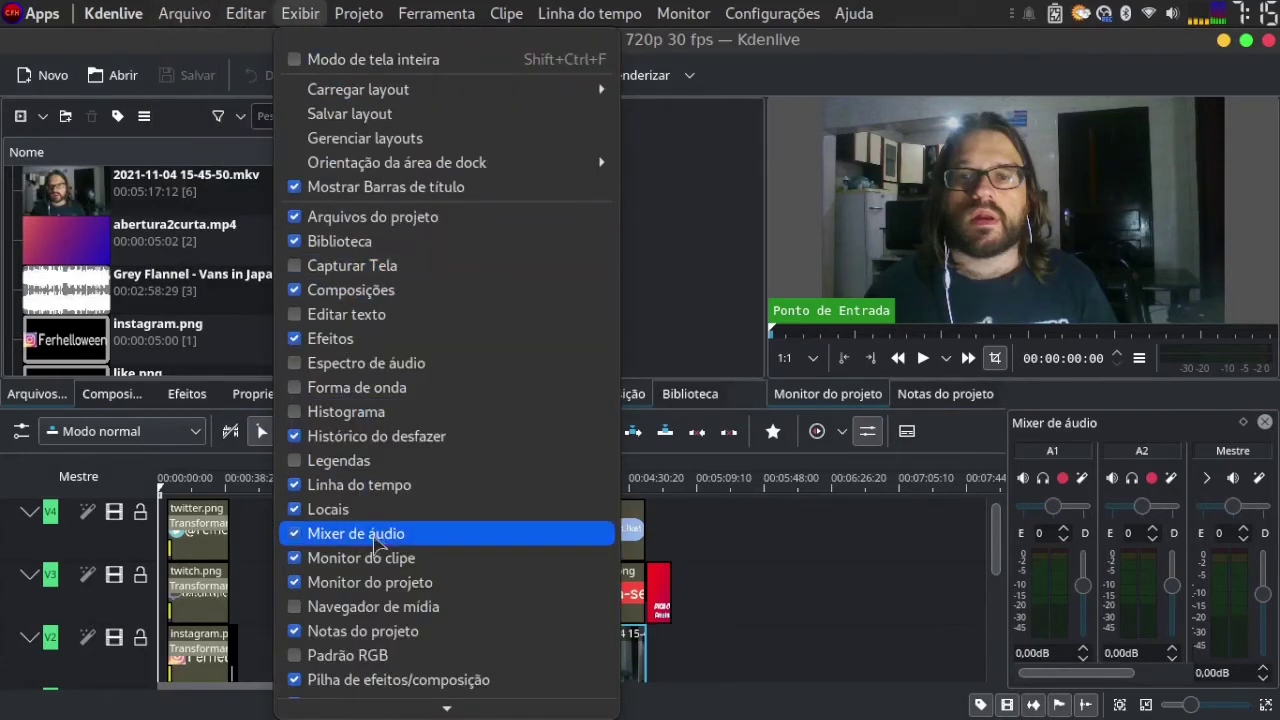
scroll(372, 535, "down", 1)
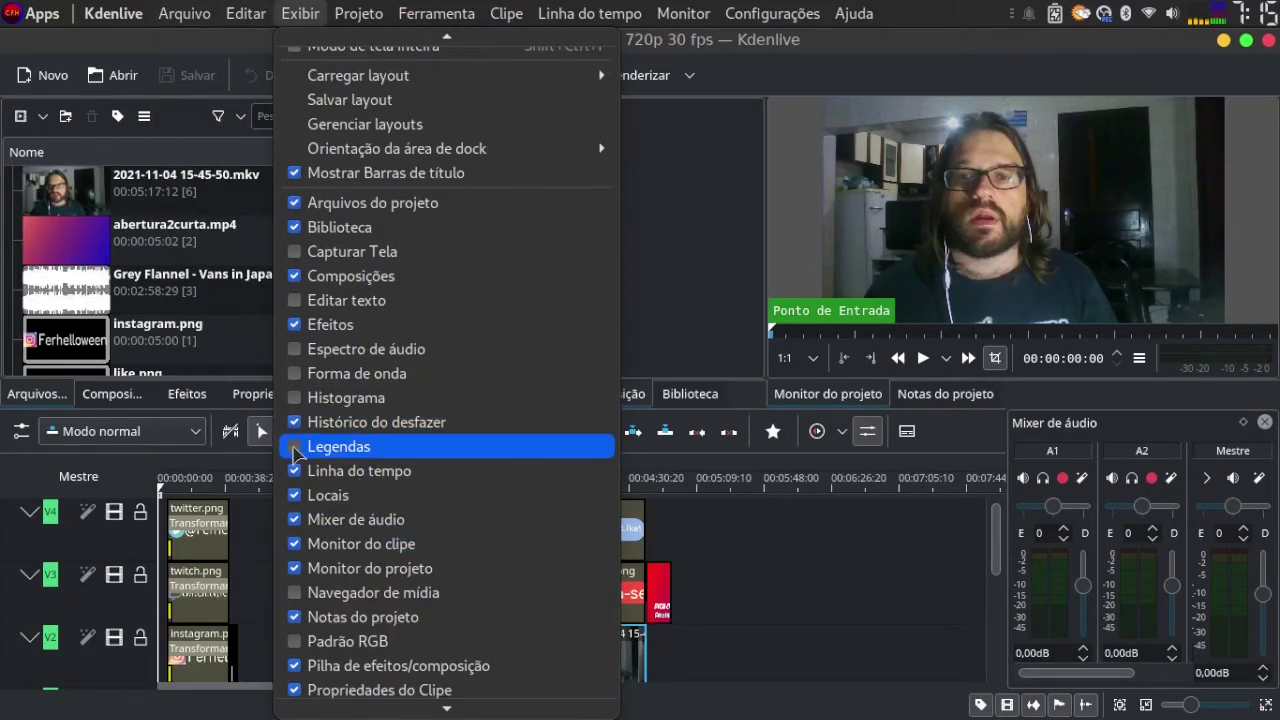
left_click(296, 452)
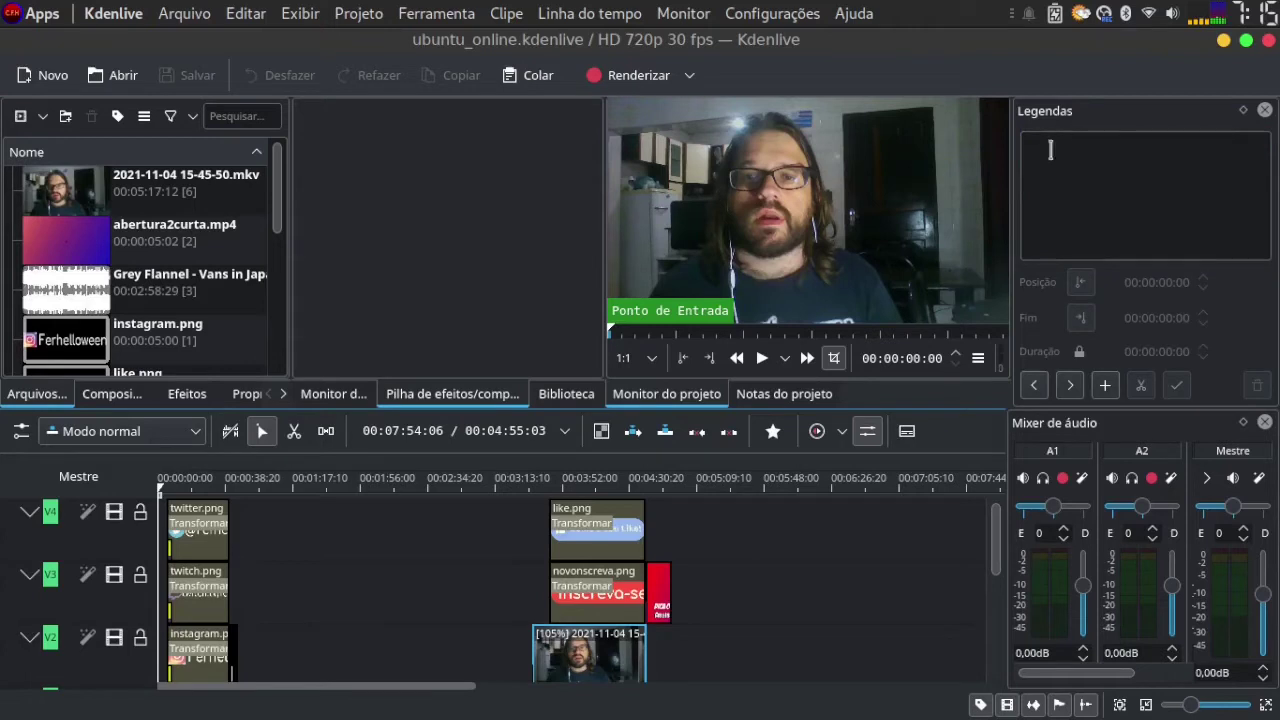
left_click(907, 431)
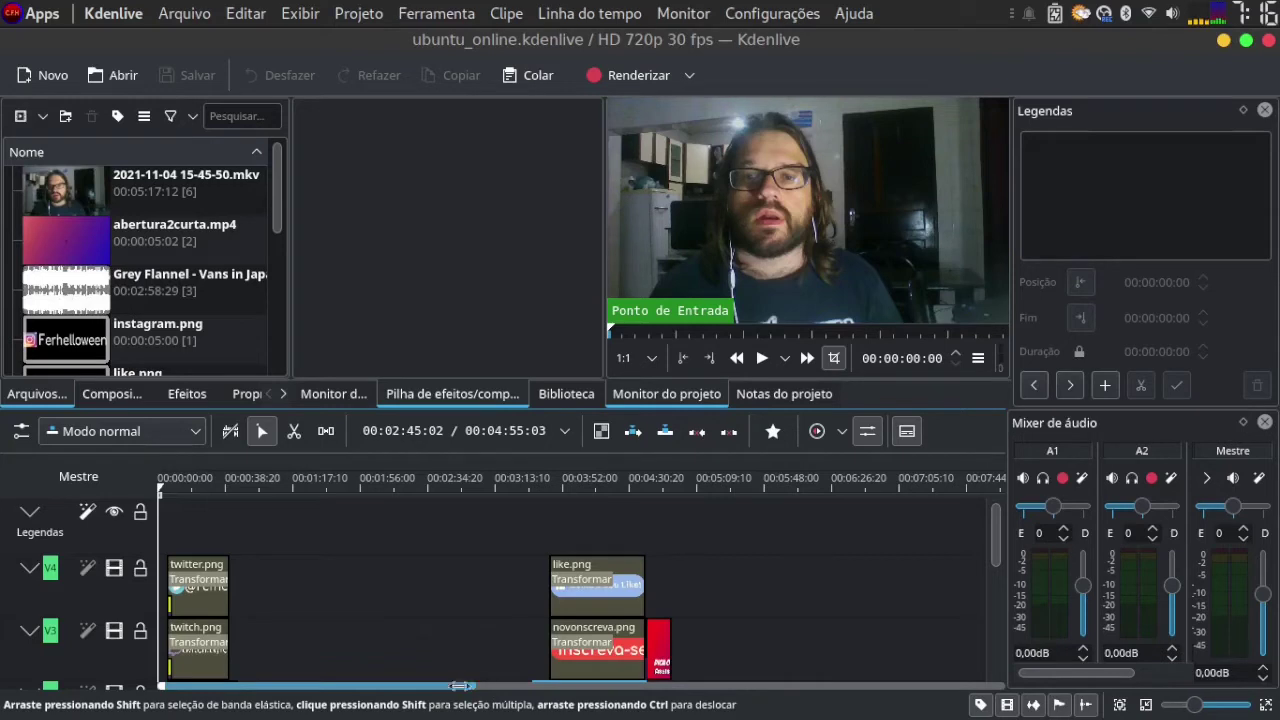
Extend the timeline zone from the start of the project to about 21 seconds
left_click_drag(466, 690, 210, 690)
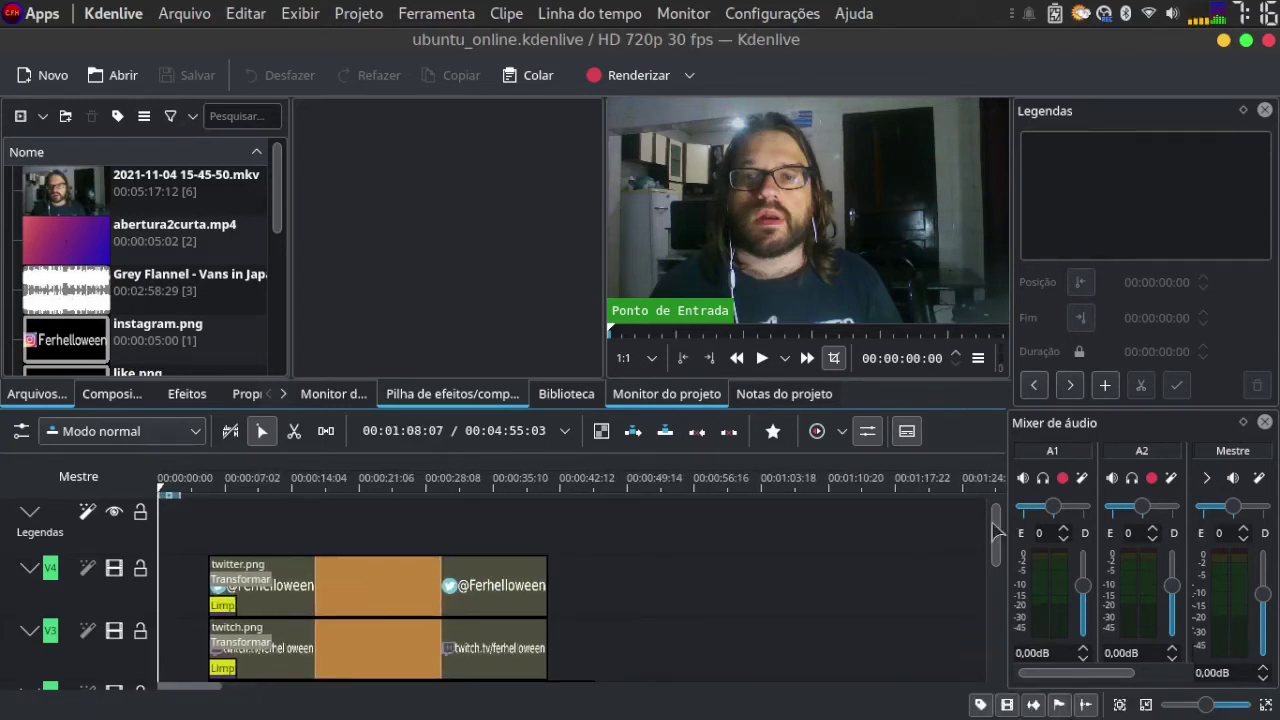
scroll(996, 535, "down", 6)
scroll(990, 538, "up", 5)
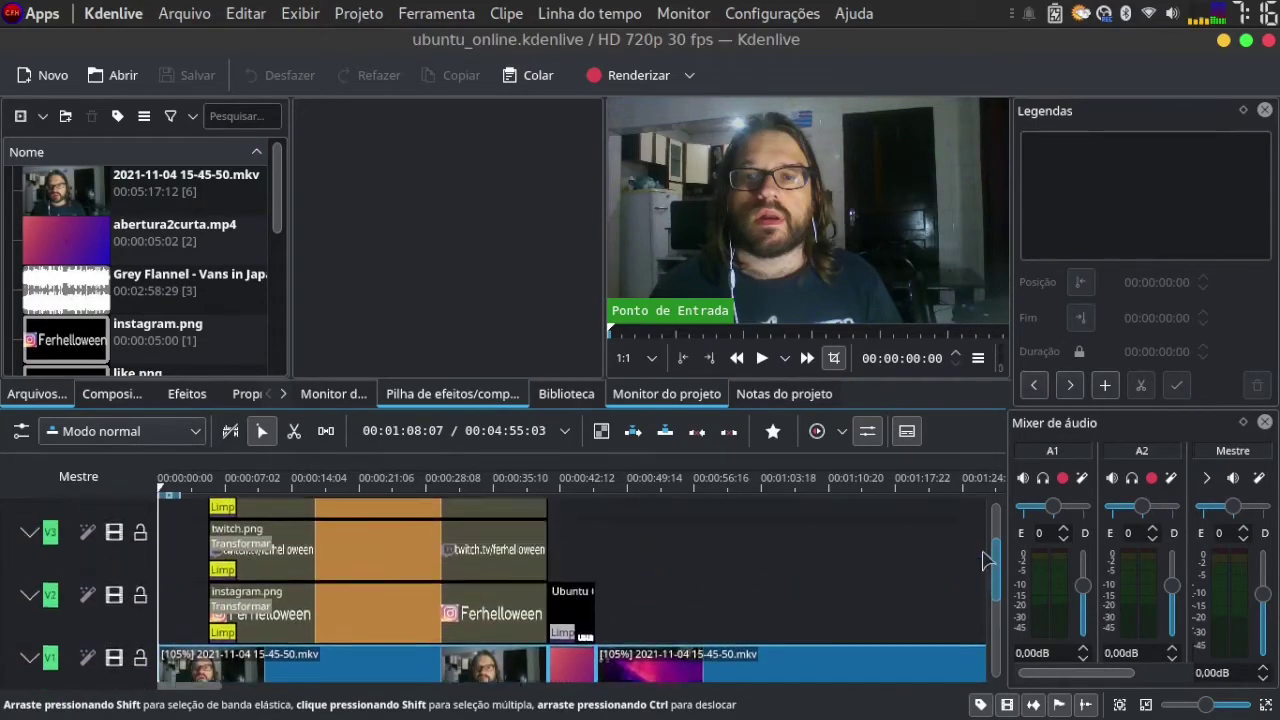
scroll(982, 540, "down", 5)
scroll(975, 530, "up", 6)
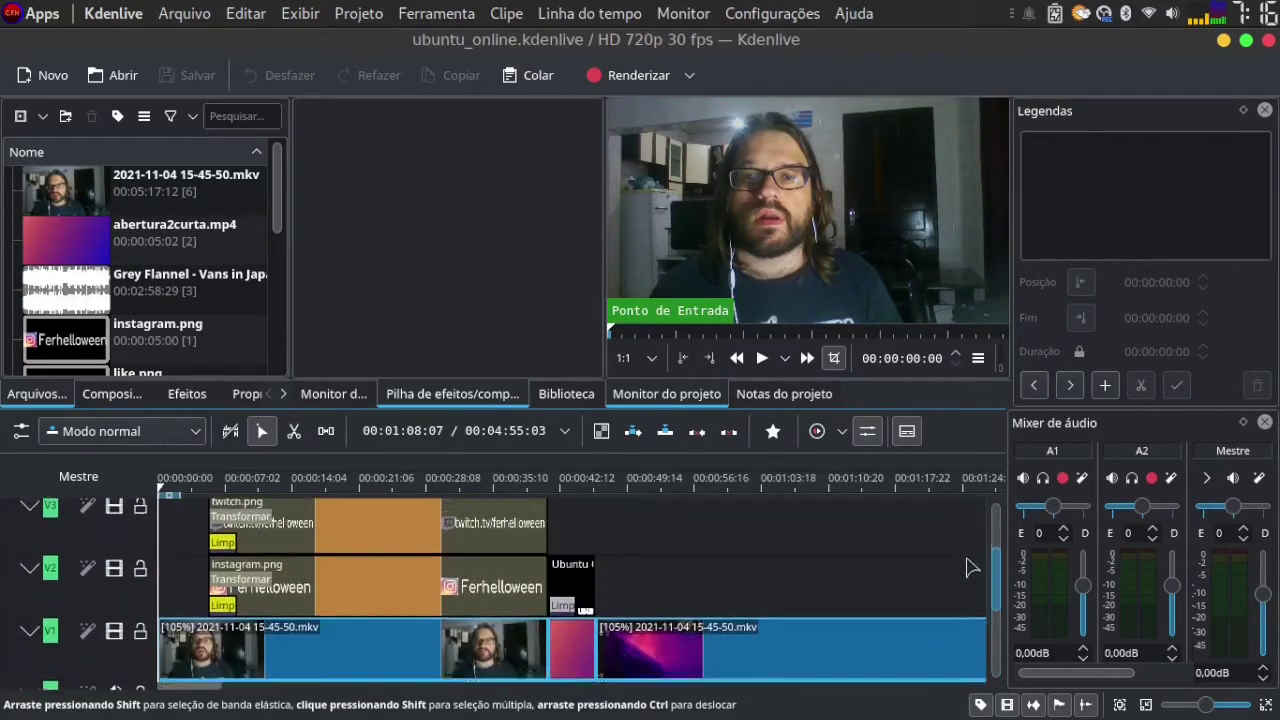
mouse_move(175, 495)
left_mouse_down()
mouse_move(150, 500)
mouse_move(359, 496)
left_mouse_up()
left_click(186, 496)
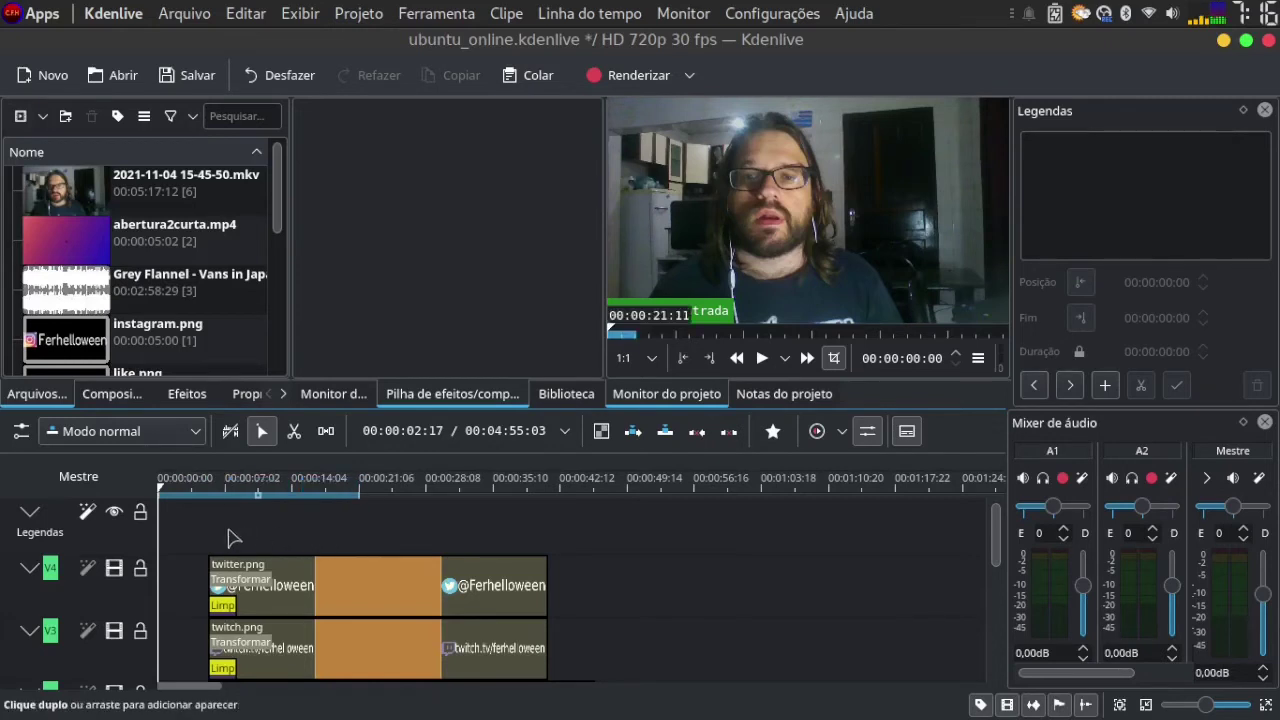
Collapse video tracks V4, V3, V2 and V1 and audio tracks A2 and A3 in the timeline
left_click(87, 513)
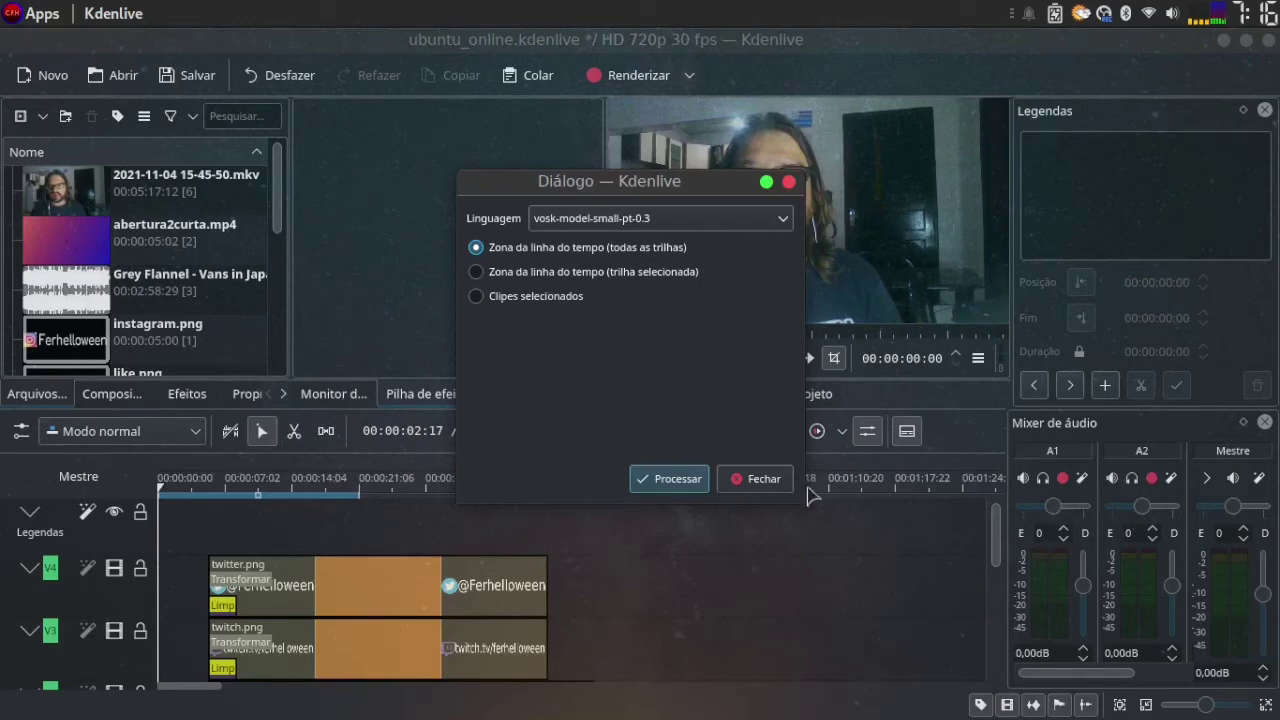
left_click(753, 479)
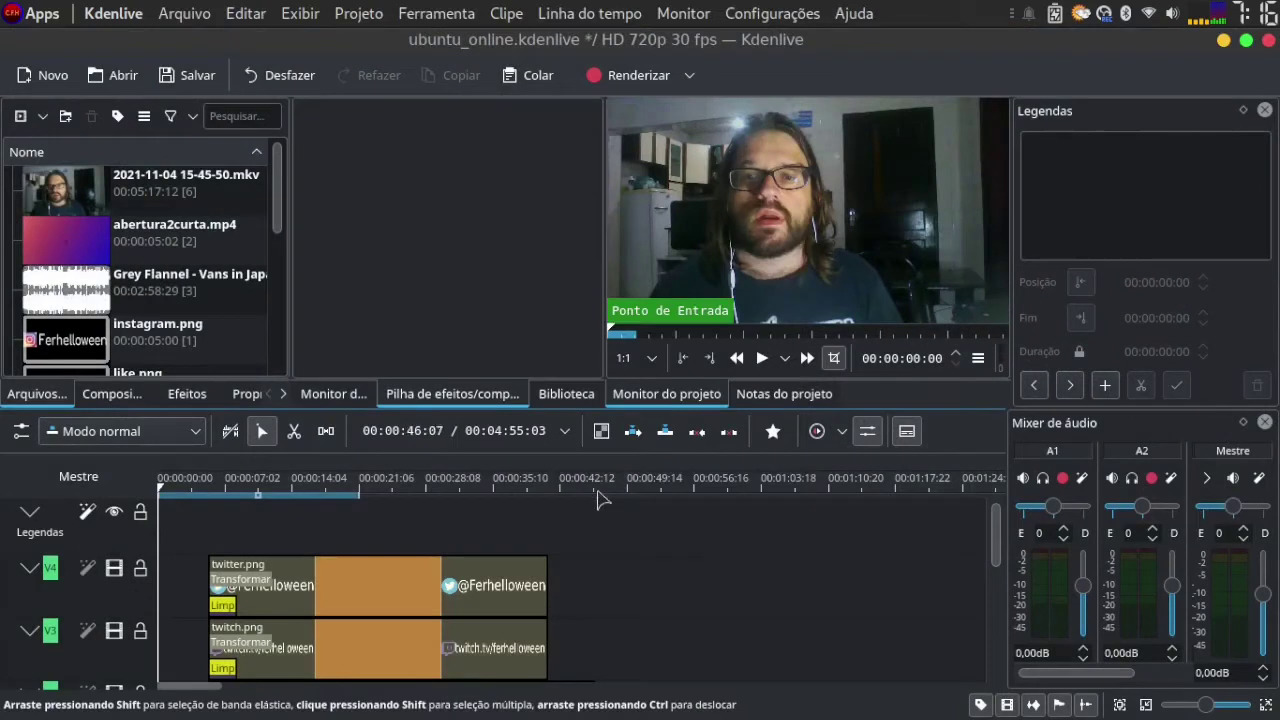
left_click(17, 566)
left_click(29, 569)
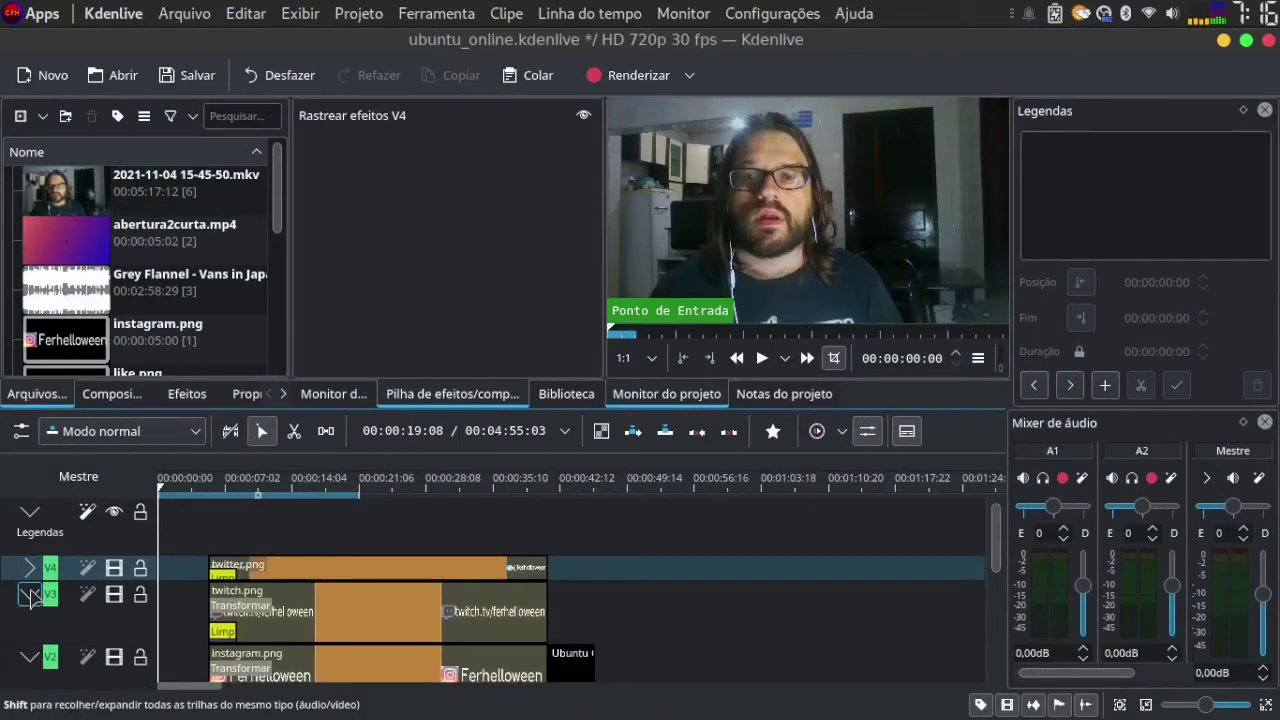
left_click(29, 594)
left_click(29, 621)
left_click(29, 647)
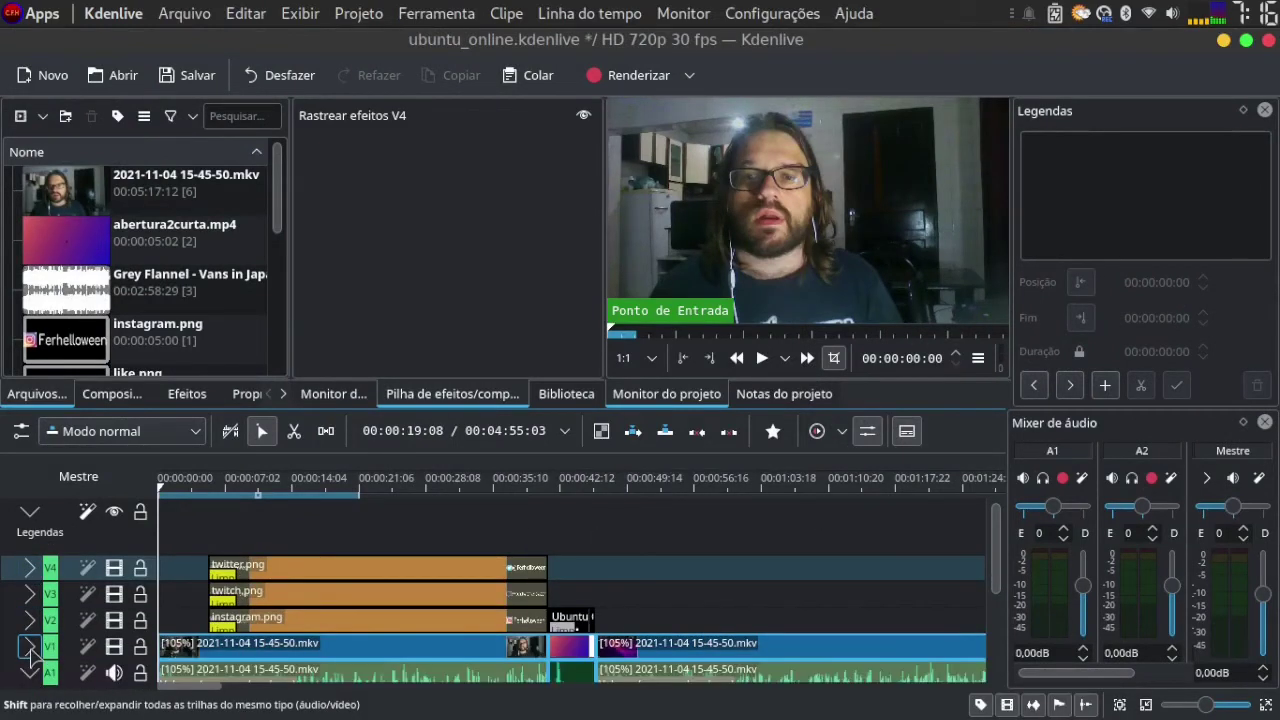
scroll(123, 543, "down", 2)
scroll(123, 543, "down", 2)
left_click(29, 570)
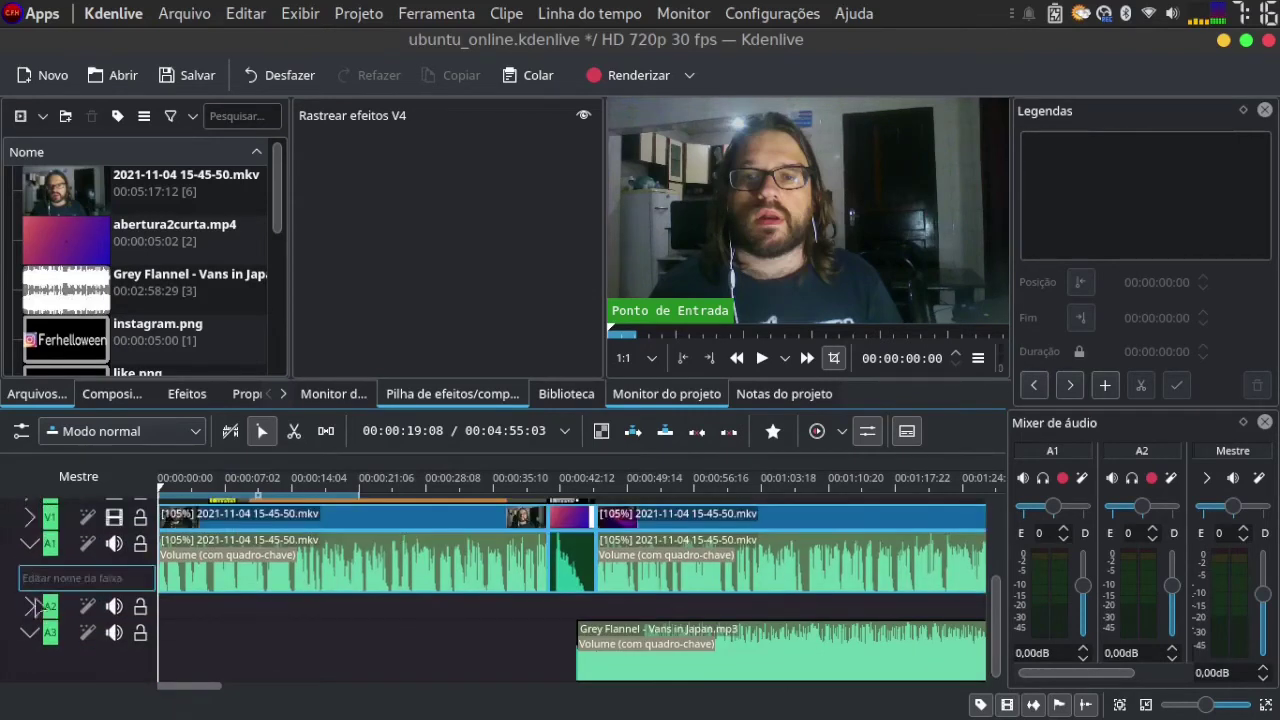
left_click(29, 632)
Generate subtitles from audio track A1 with vosk-model-small-pt-0.3, using the timeline zone with the selected track only
left_click(218, 604)
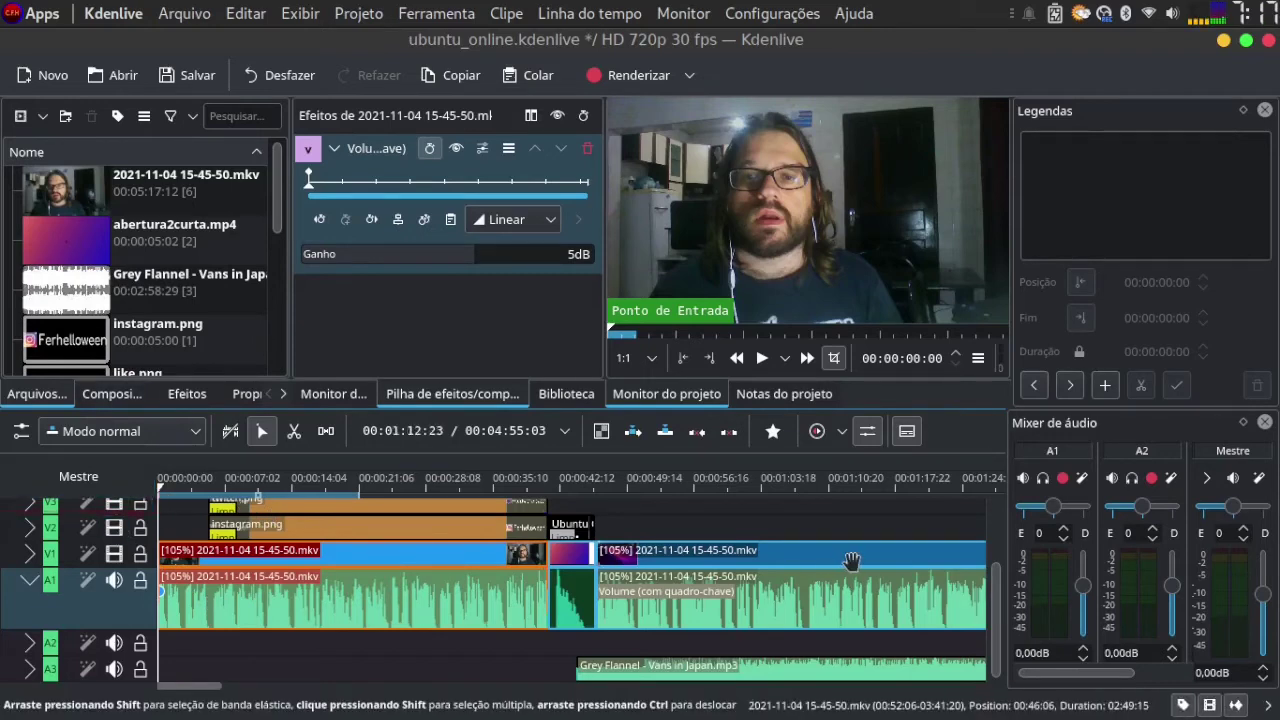
scroll(145, 557, "up", 3)
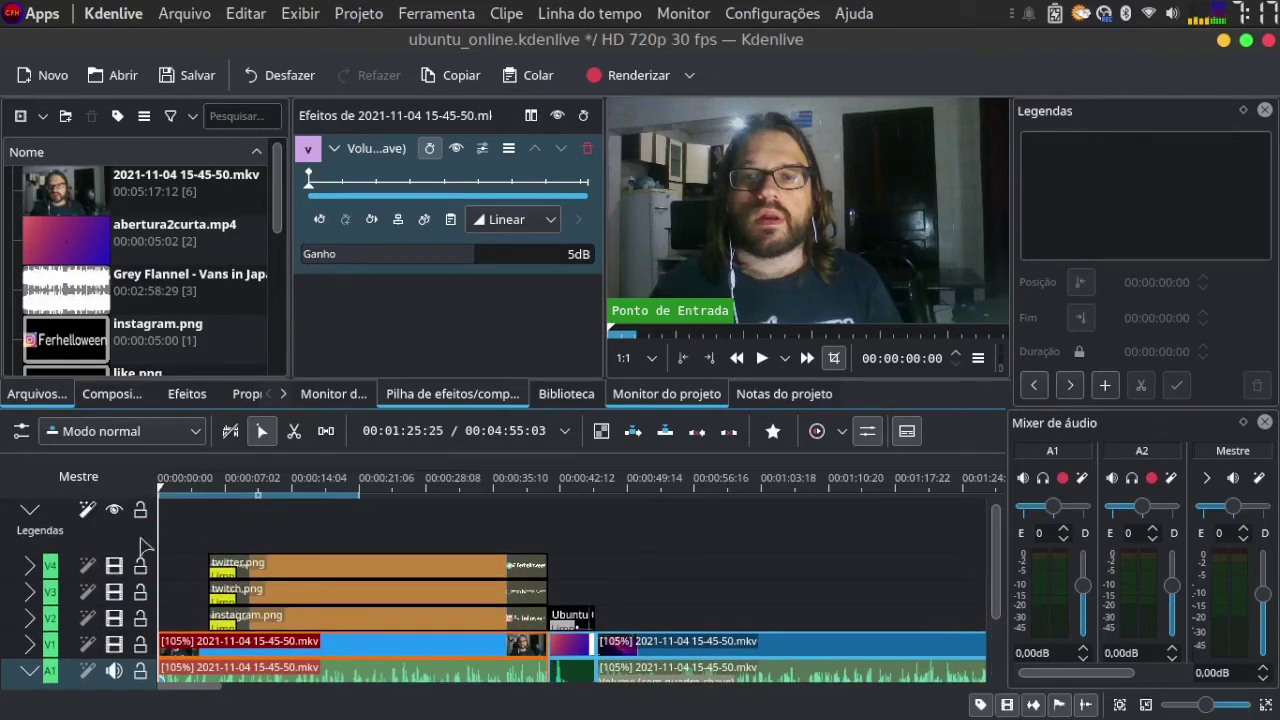
left_click(87, 509)
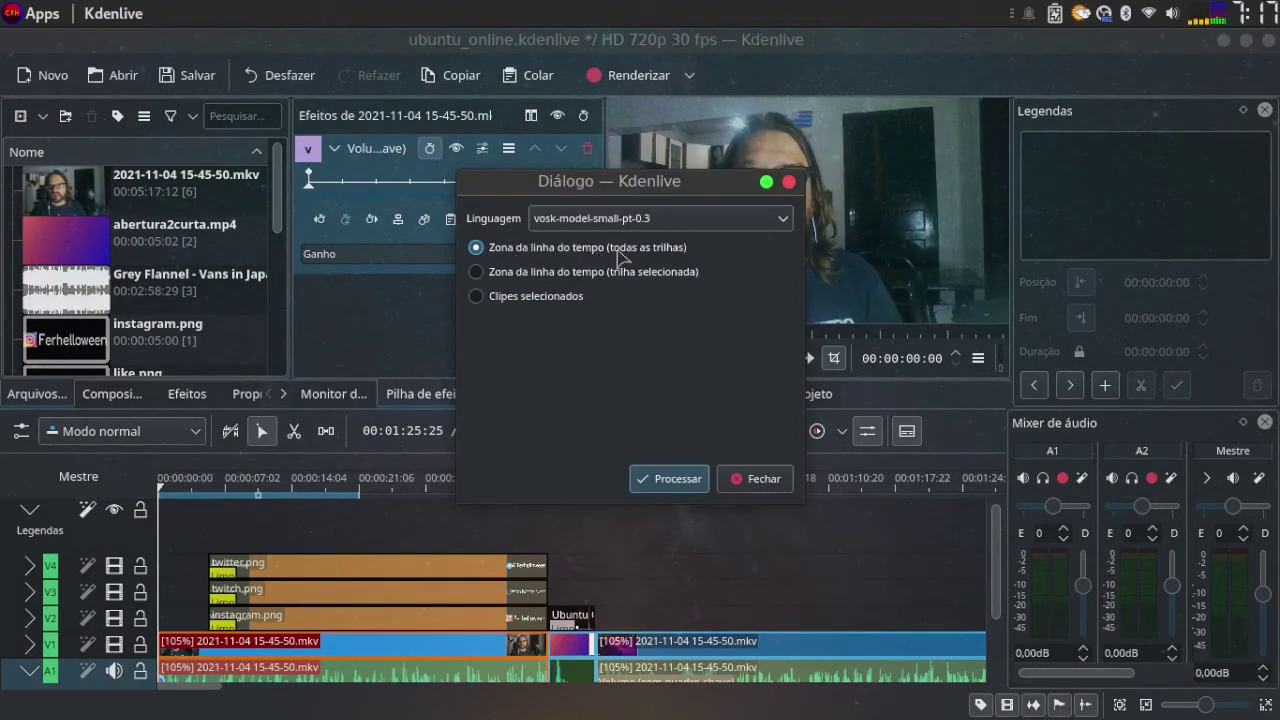
left_click(585, 272)
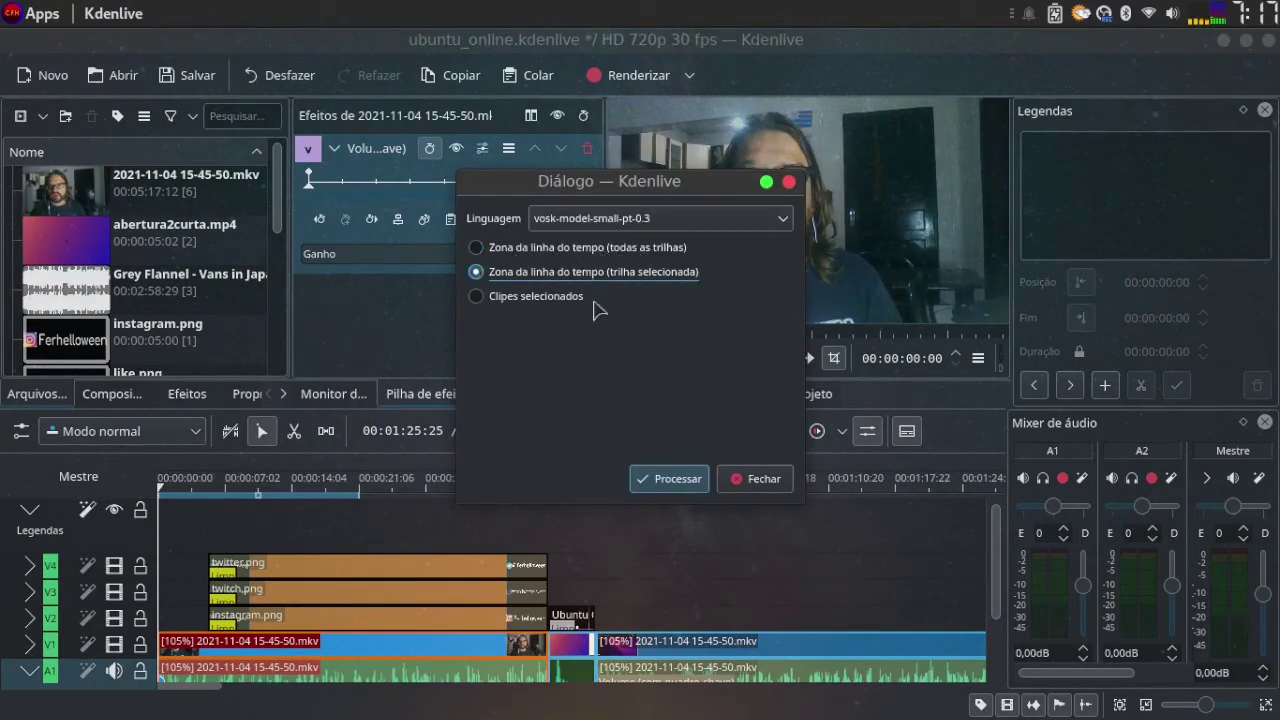
left_click(668, 479)
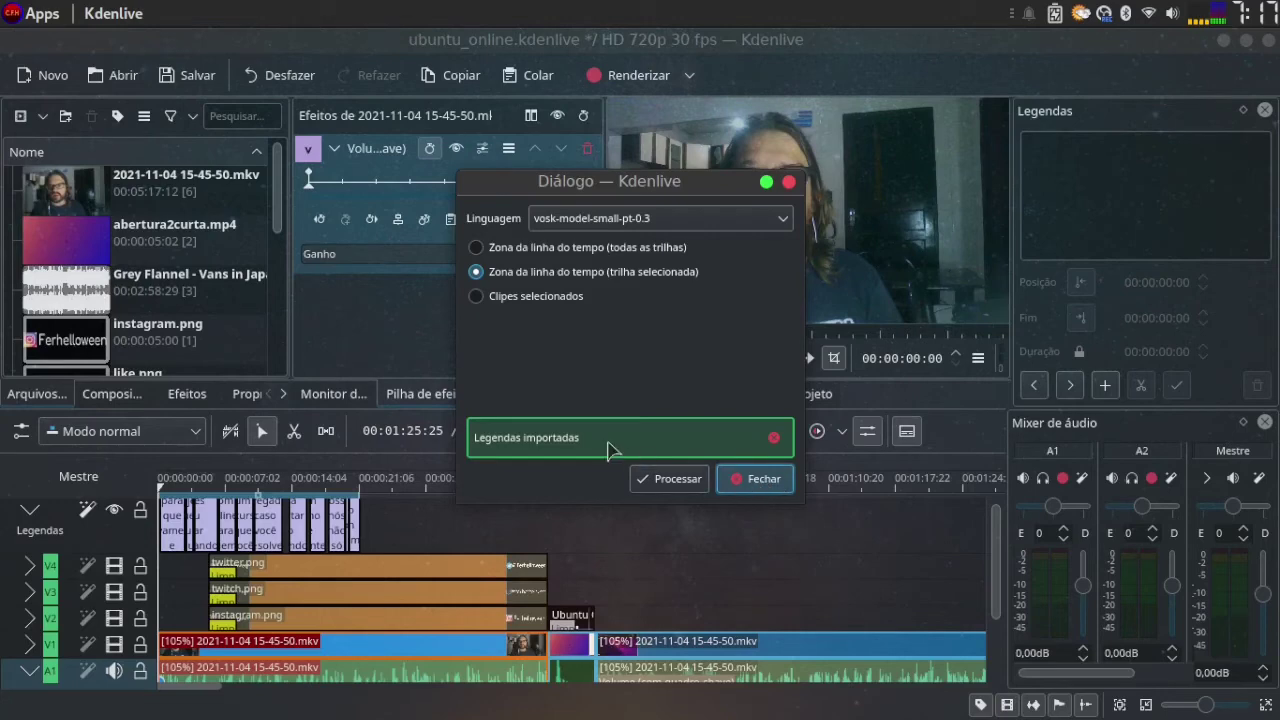
left_click(755, 479)
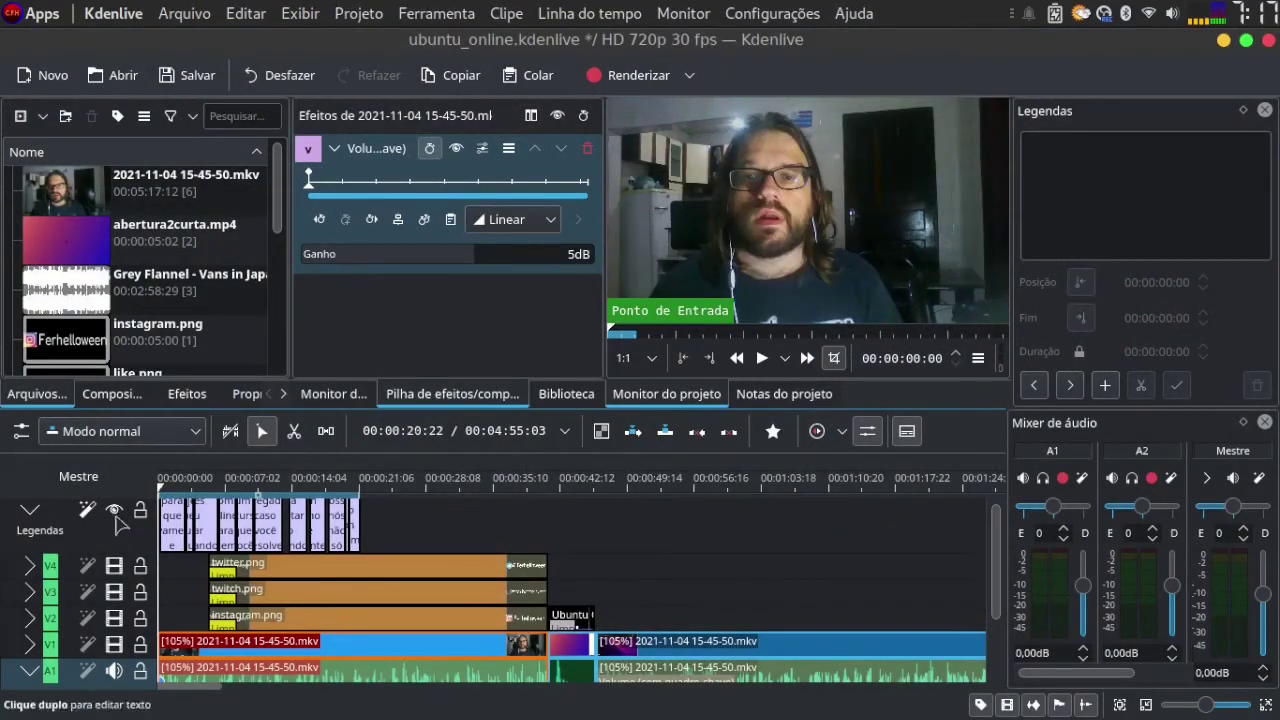
Inspect the first generated subtitles in the timeline and play the opening seconds to compare the first one with the speech
left_click(167, 537)
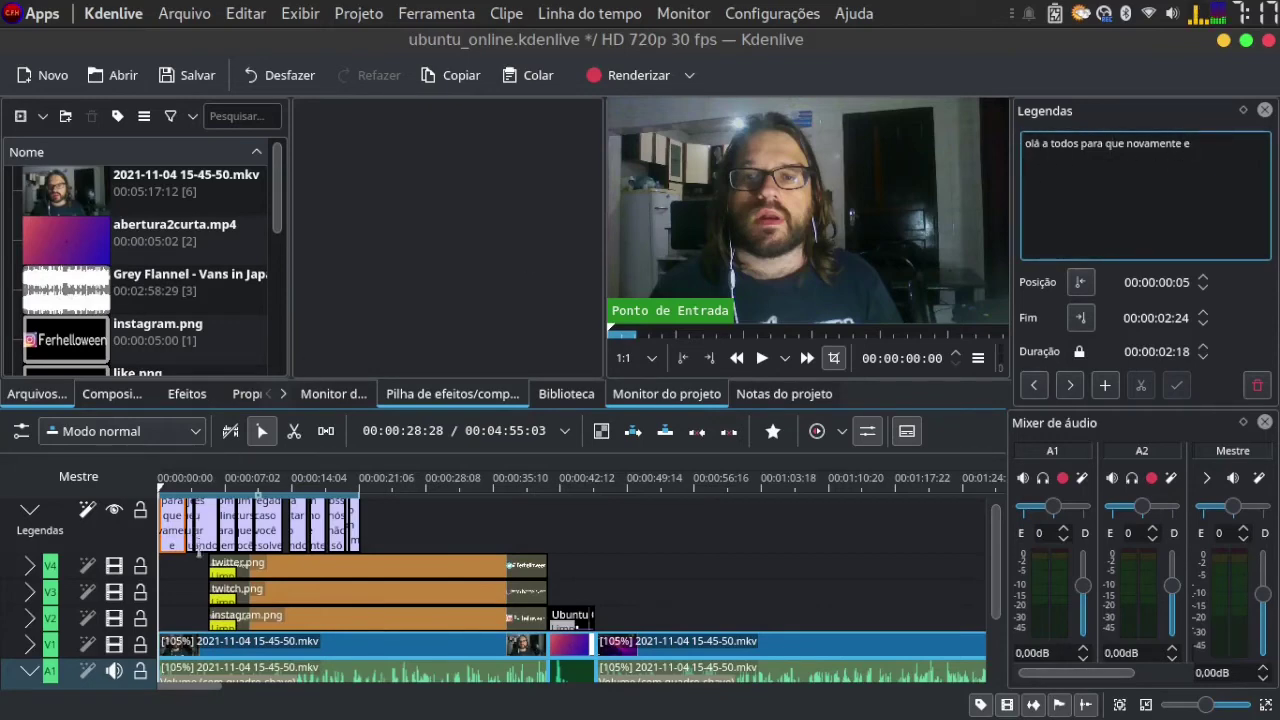
scroll(727, 657, "down", 3)
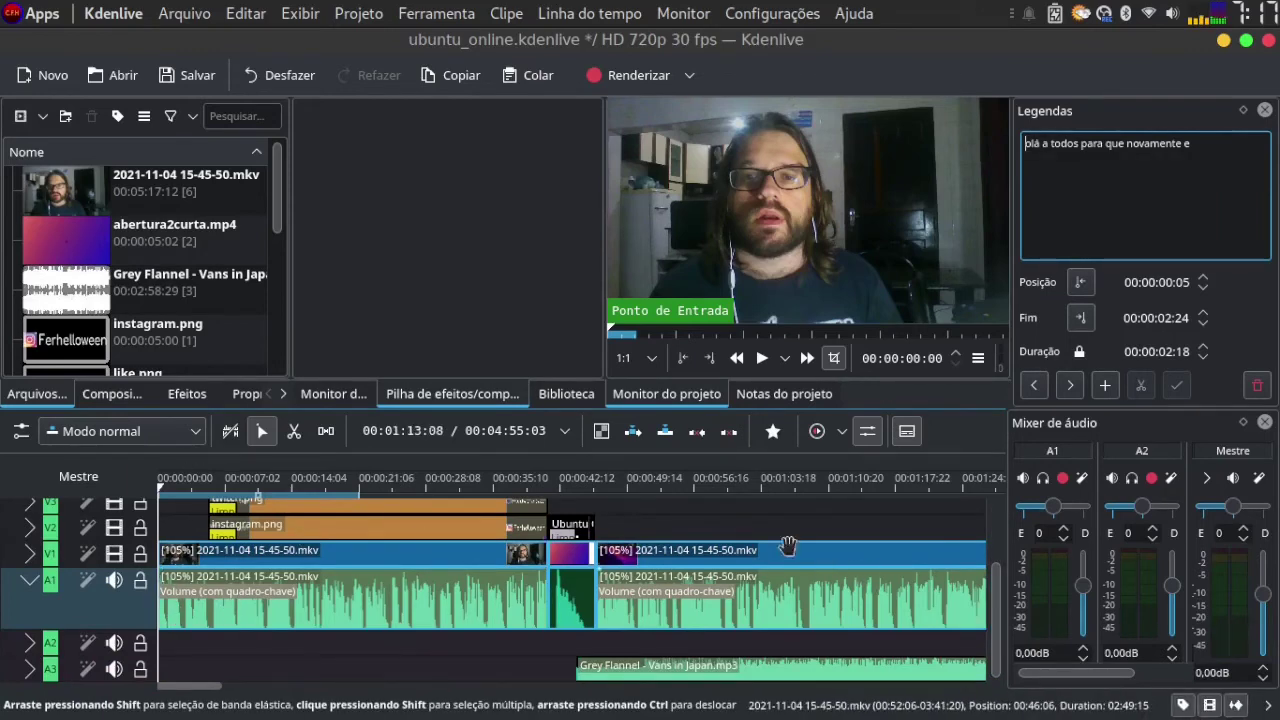
scroll(14, 510, "up", 3)
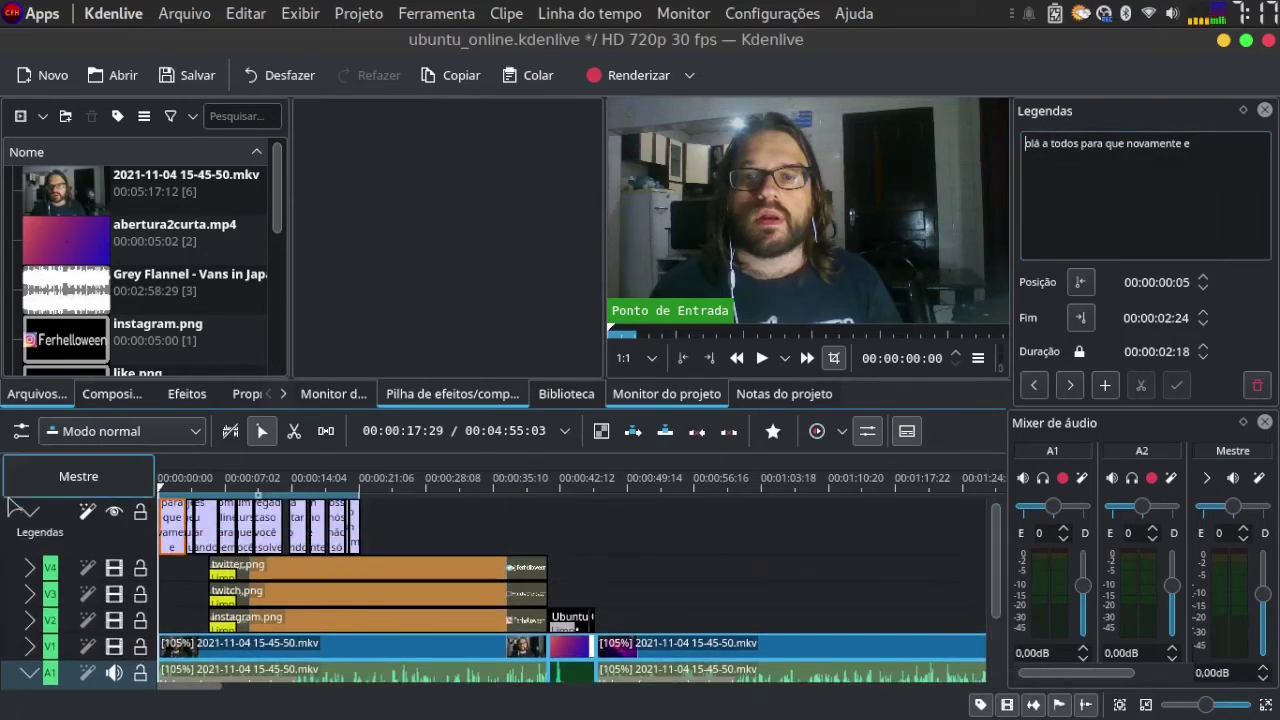
scroll(183, 543, "up", 1, "ctrl")
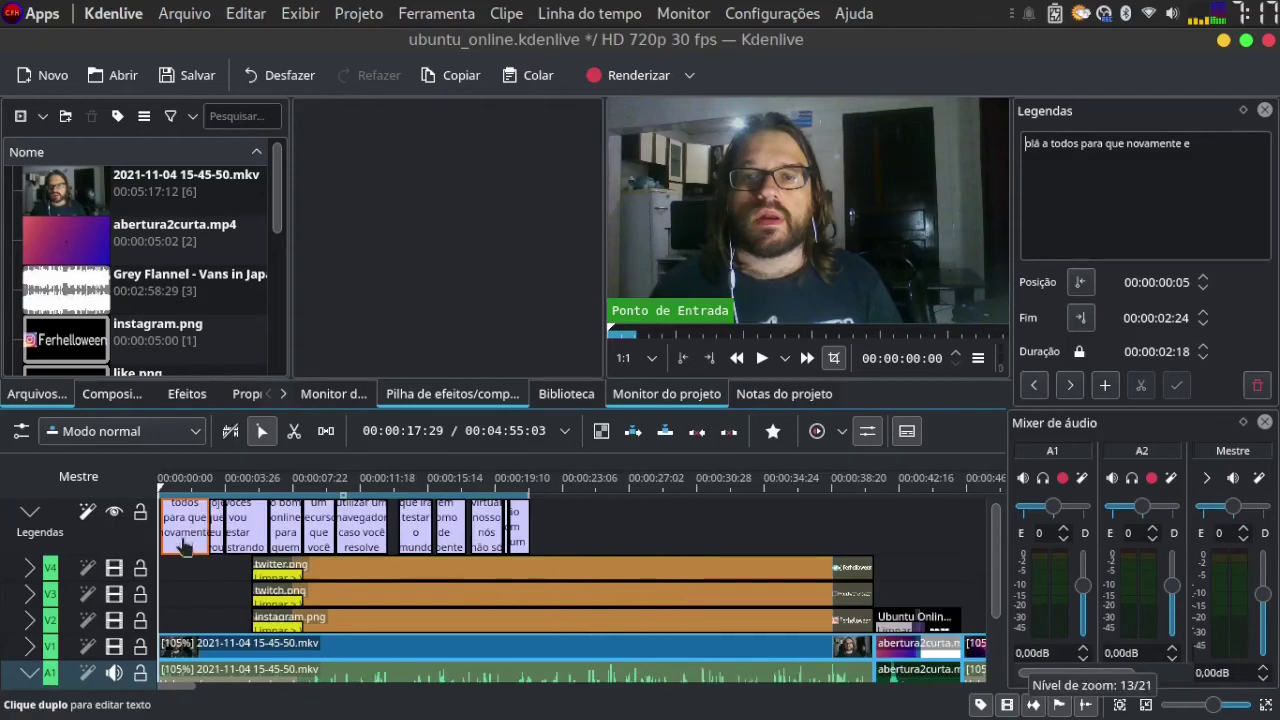
scroll(183, 543, "up", 2, "ctrl")
left_click(275, 533)
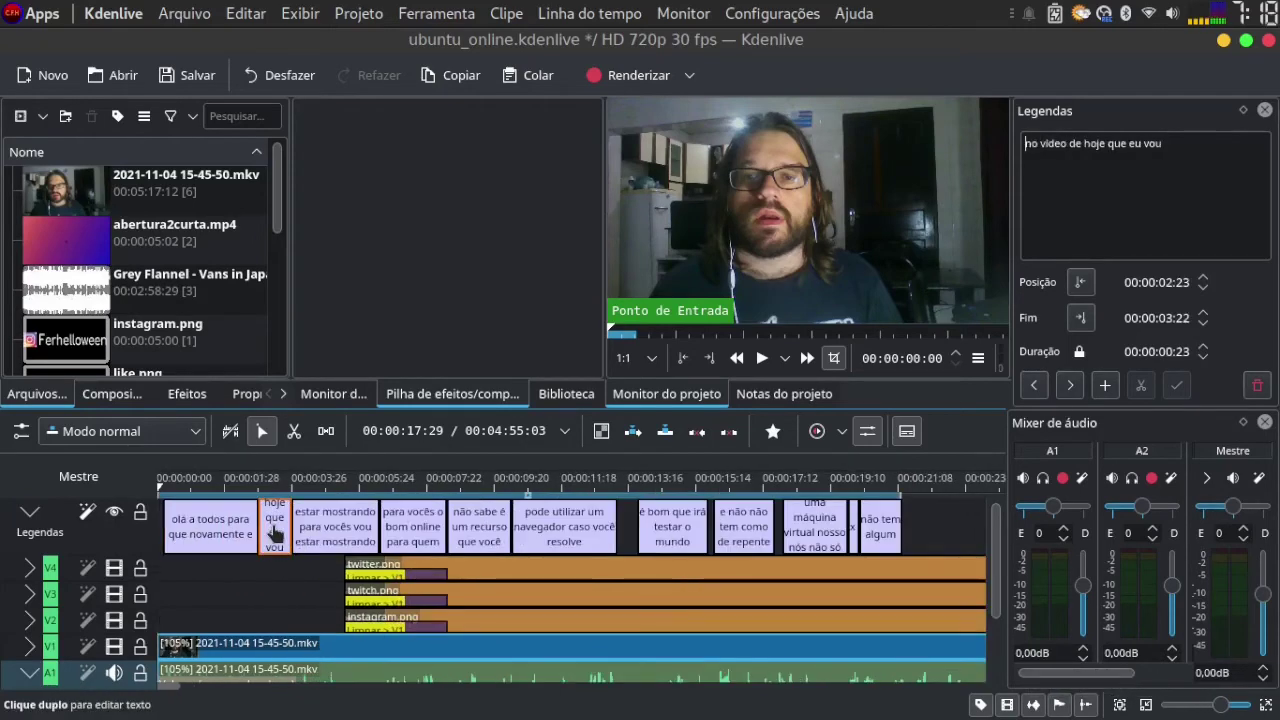
left_click(218, 535)
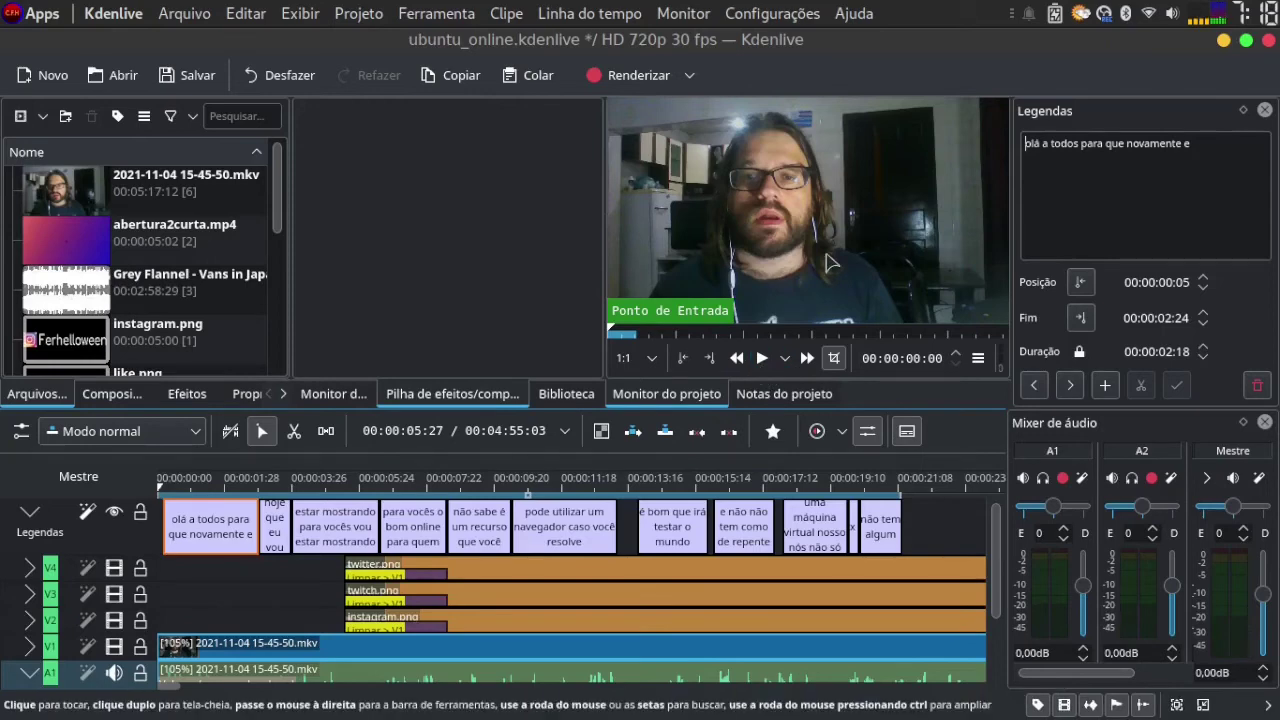
left_click(762, 359)
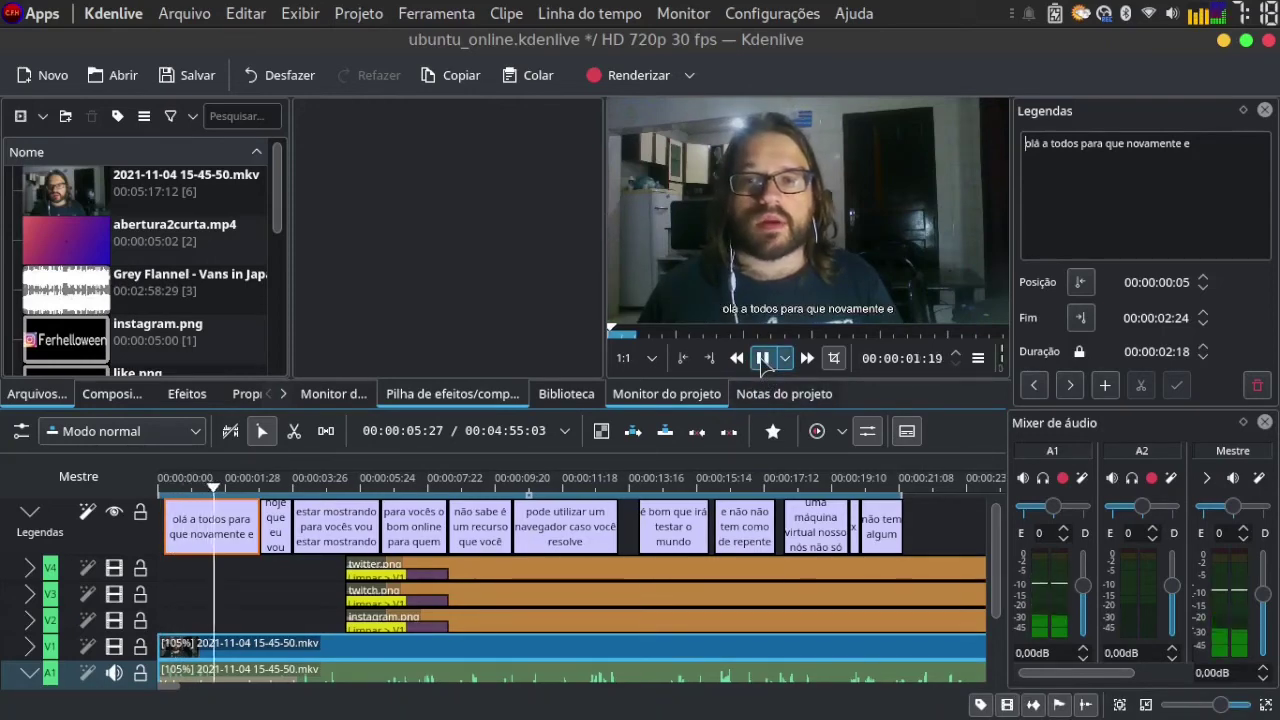
left_click(762, 360)
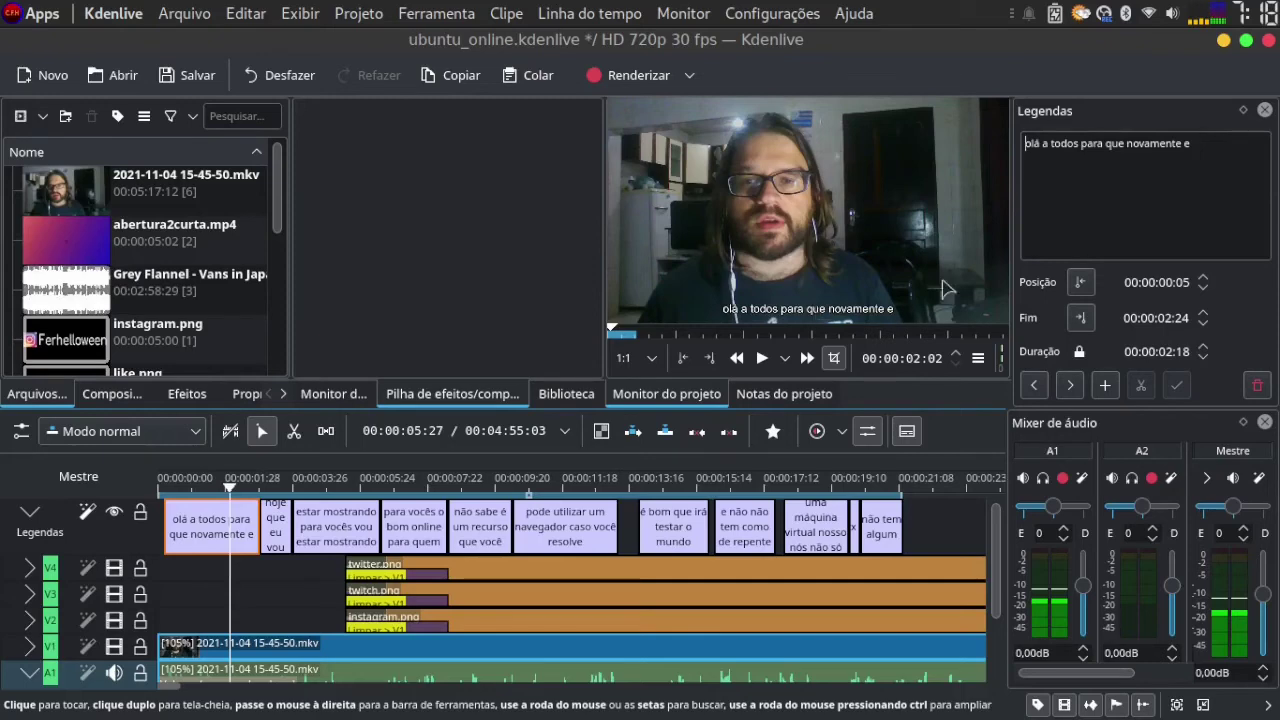
Replace "para que" in the first subtitle with the presenter's nickname followed by "aqui"
left_click_drag(1080, 147, 1118, 147)
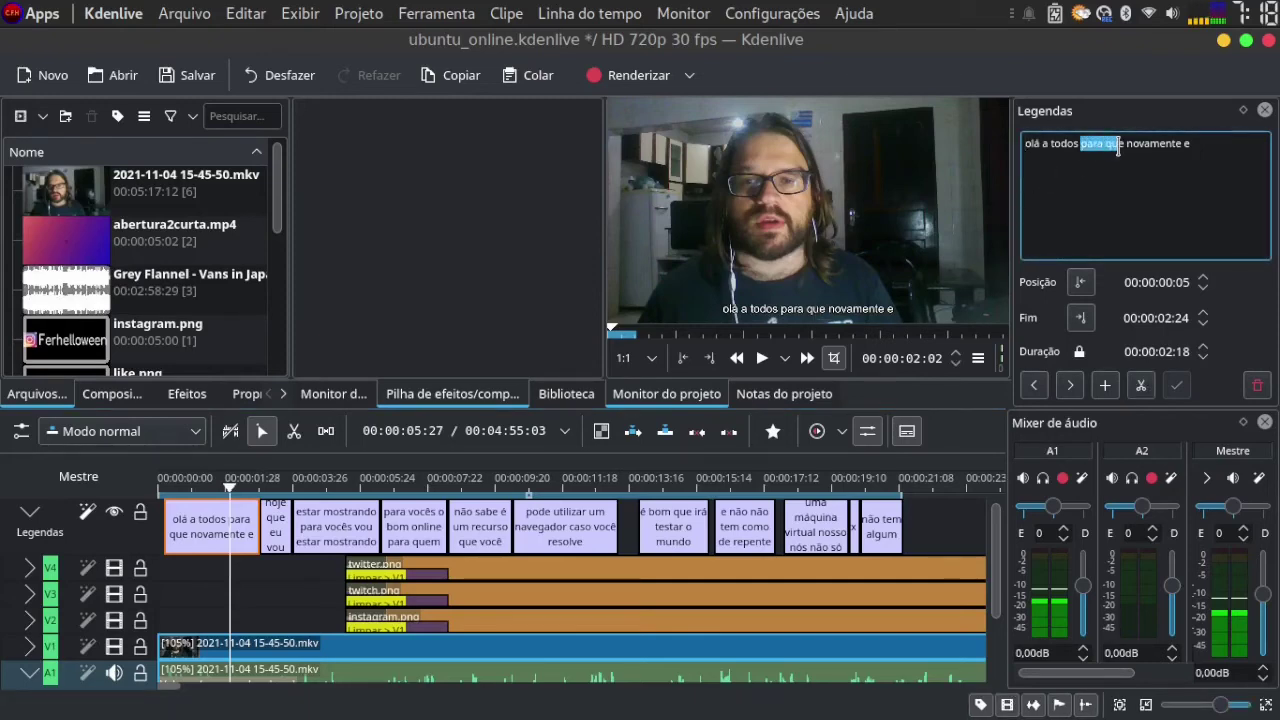
key("shift+Right")
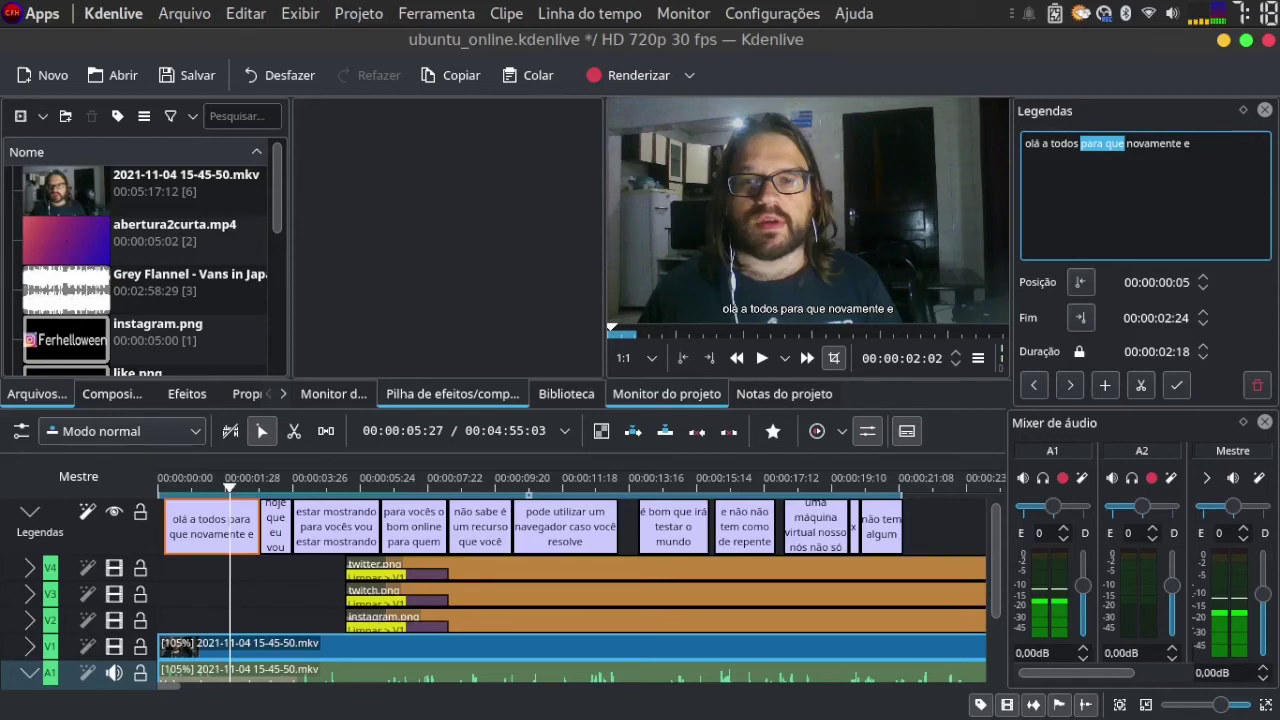
type("Fer")
type("hell aqu")
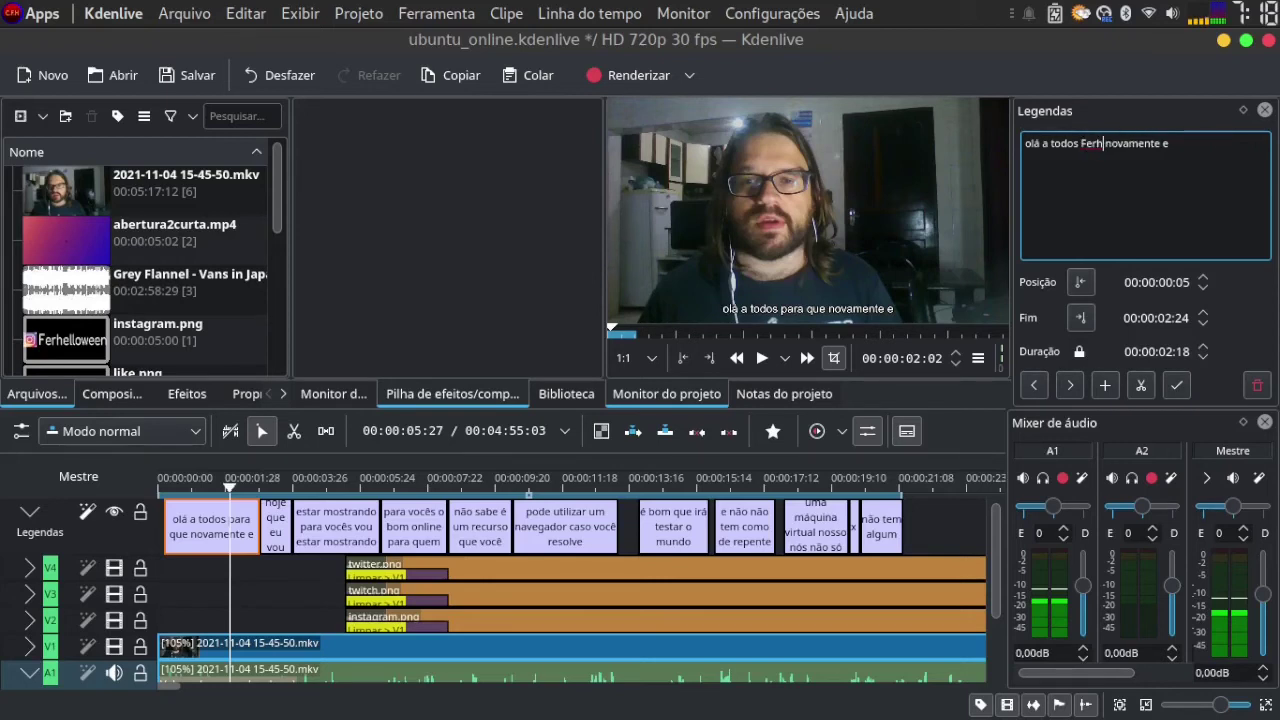
type("i")
Review the text of the remaining generated subtitles one after another, through to the last one at about 20 seconds
left_click(276, 525)
left_click(313, 525)
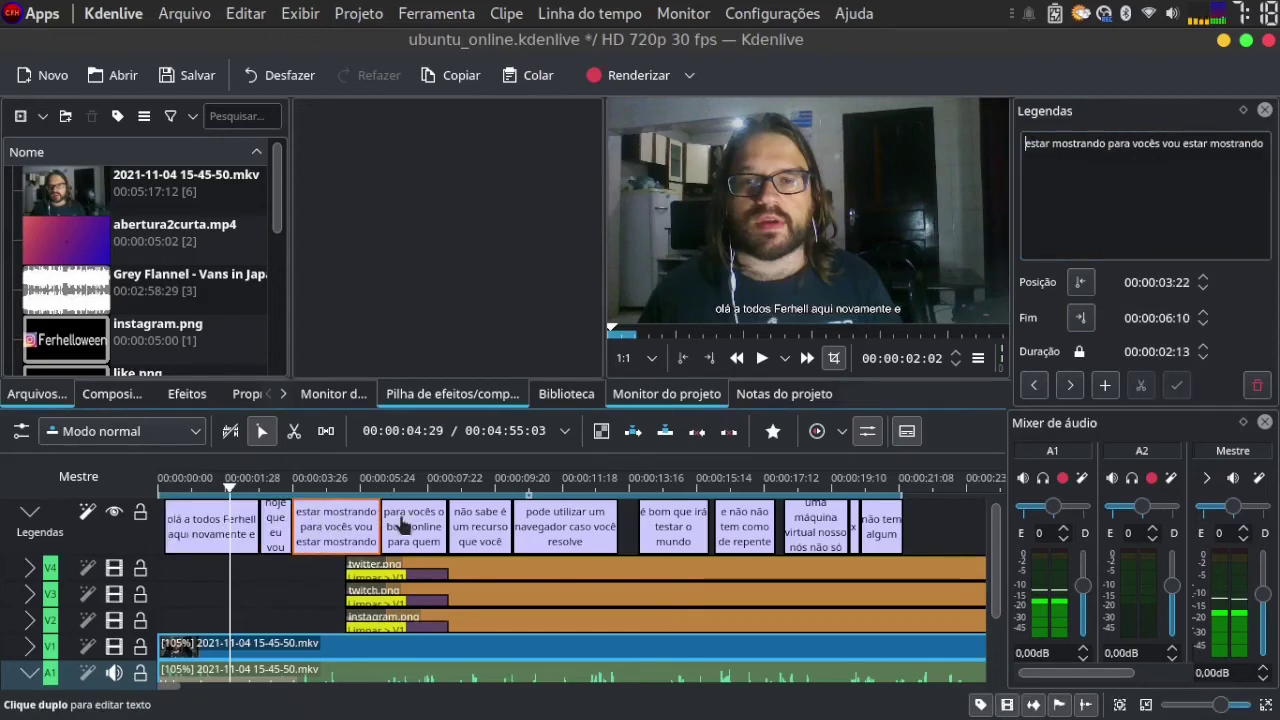
left_click(415, 525)
left_click(472, 520)
left_click(548, 530)
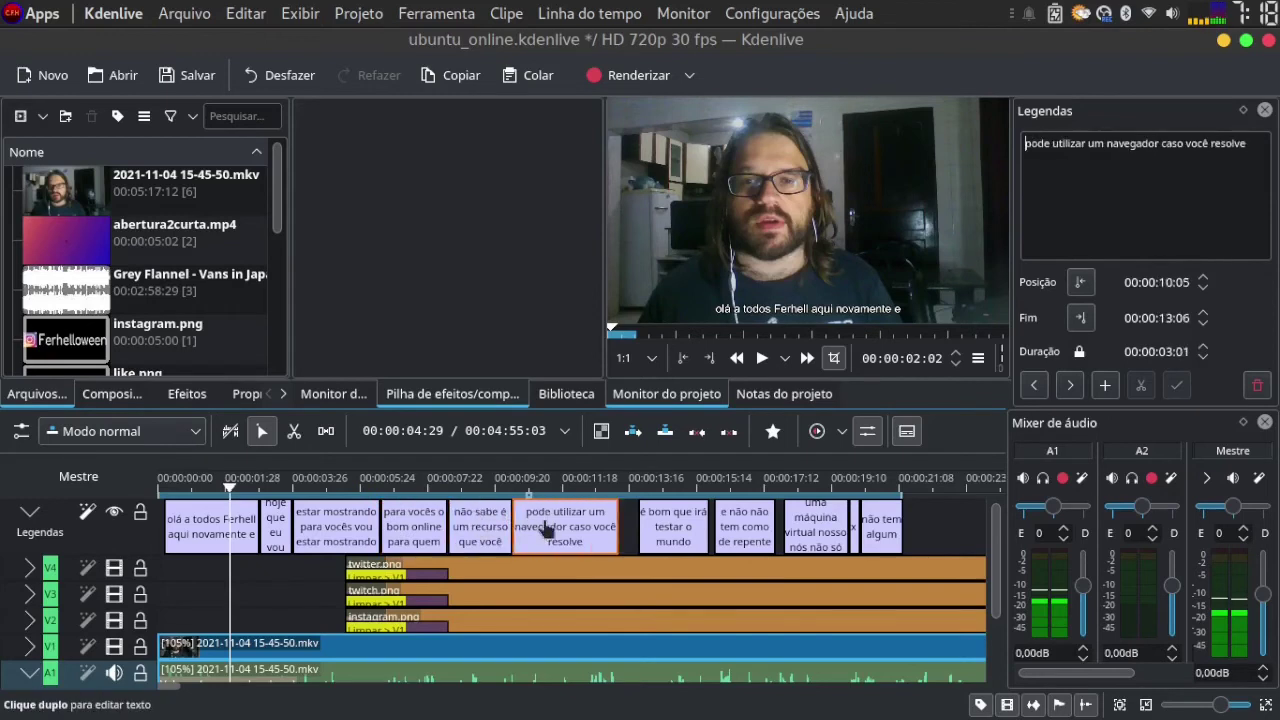
left_click(694, 532)
left_click(740, 532)
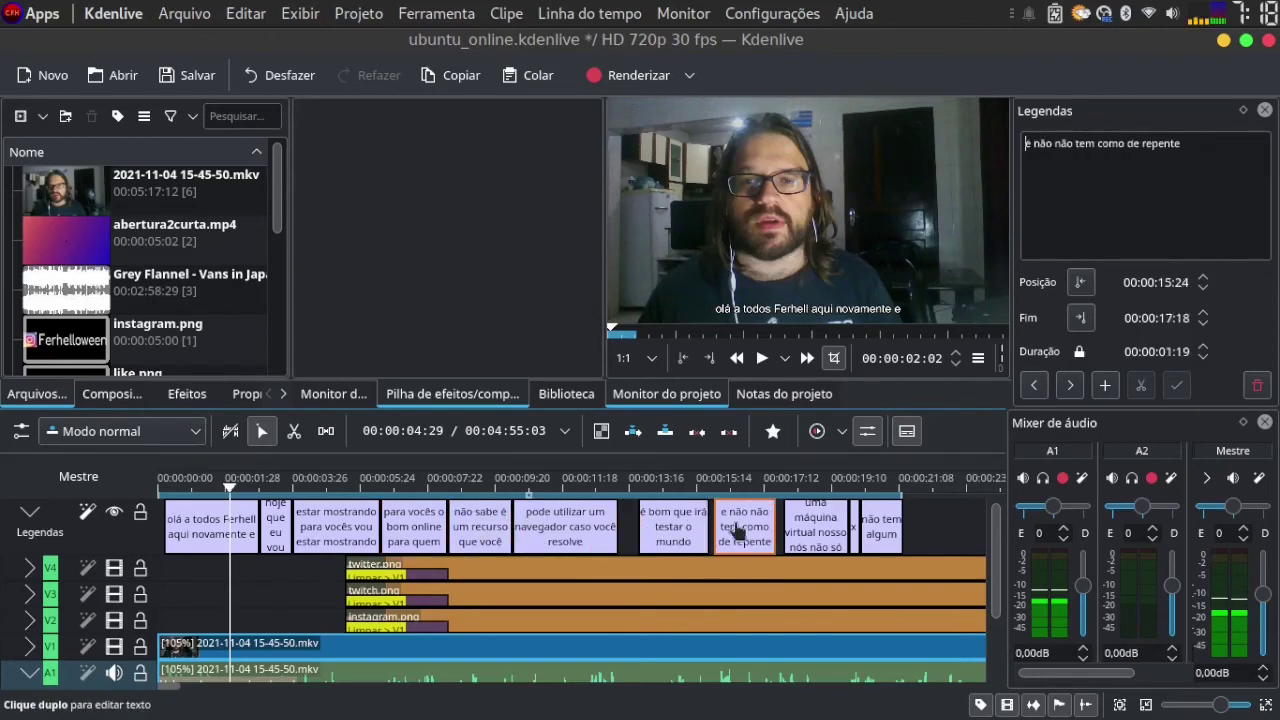
left_click(800, 522)
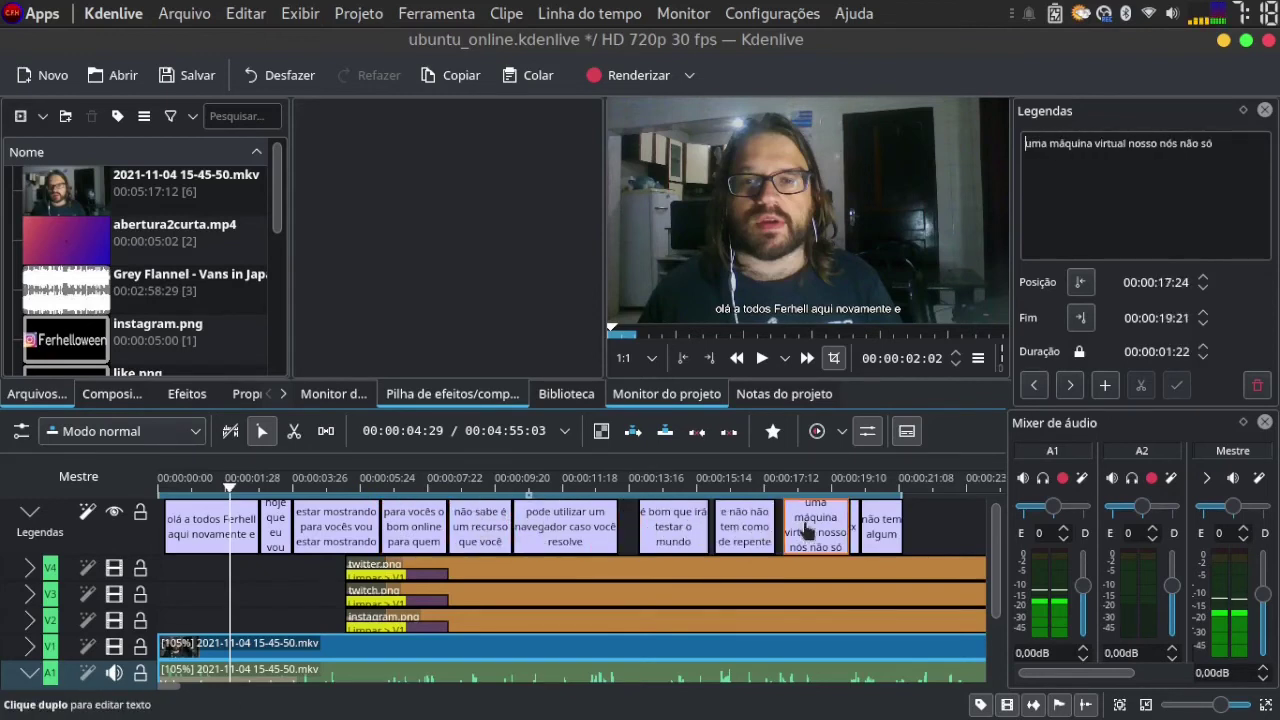
left_click(880, 530)
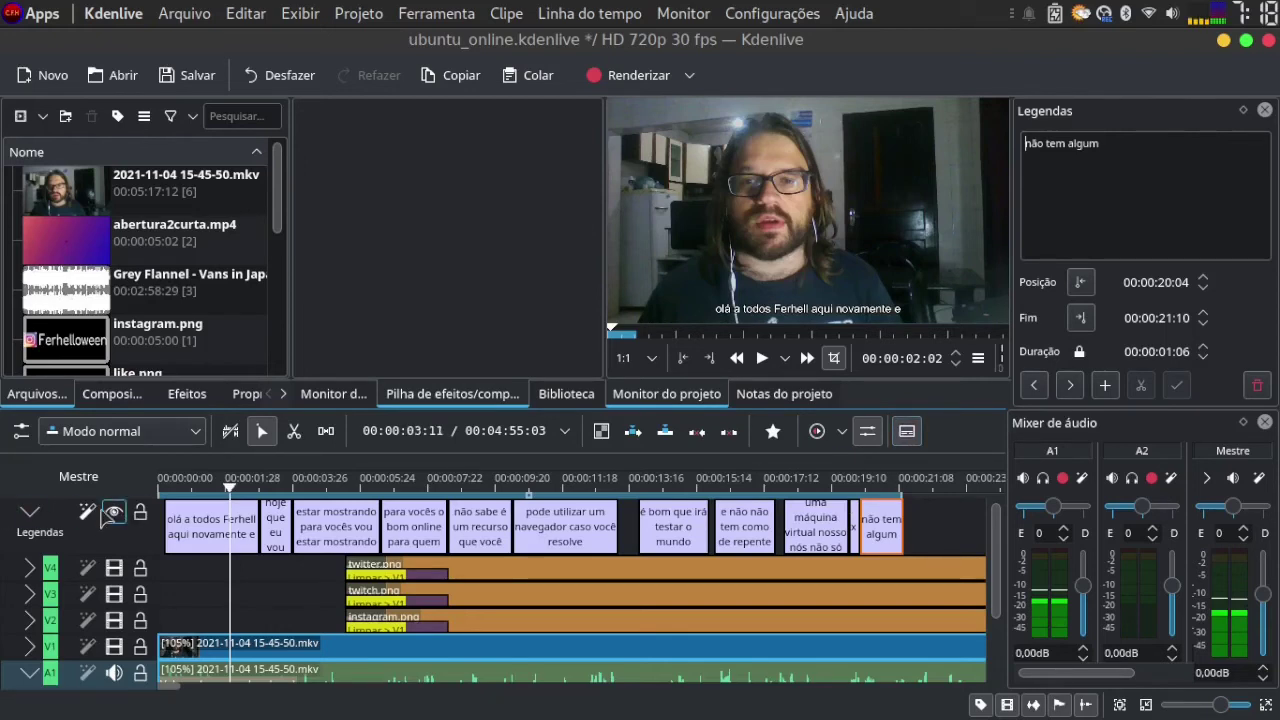
Hide the subtitle track so its text does not show over the video
left_click(113, 513)
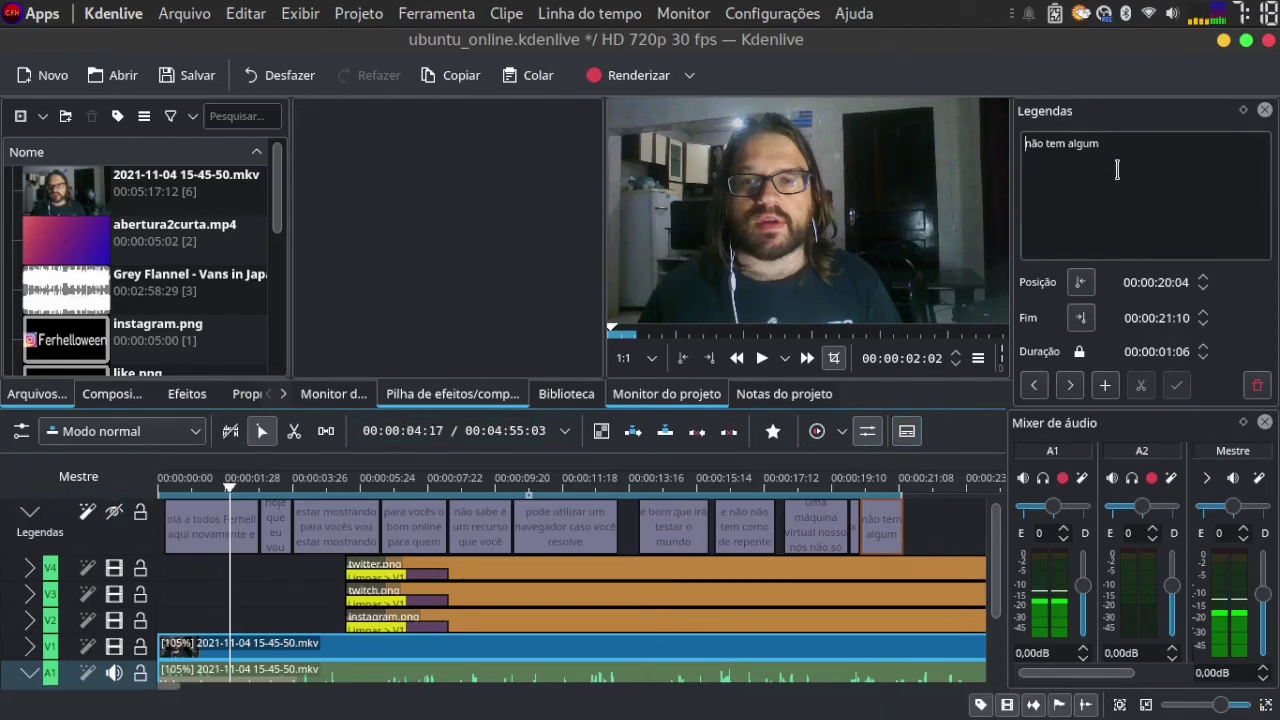
left_click(1094, 146)
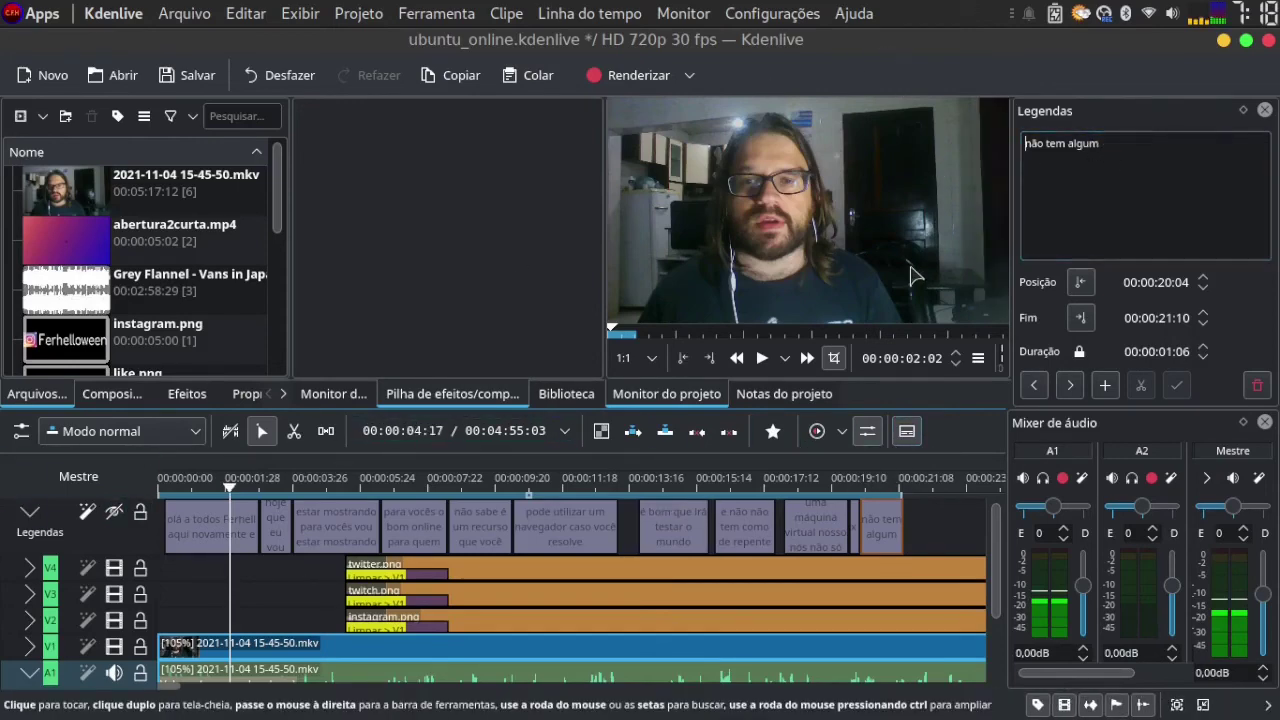